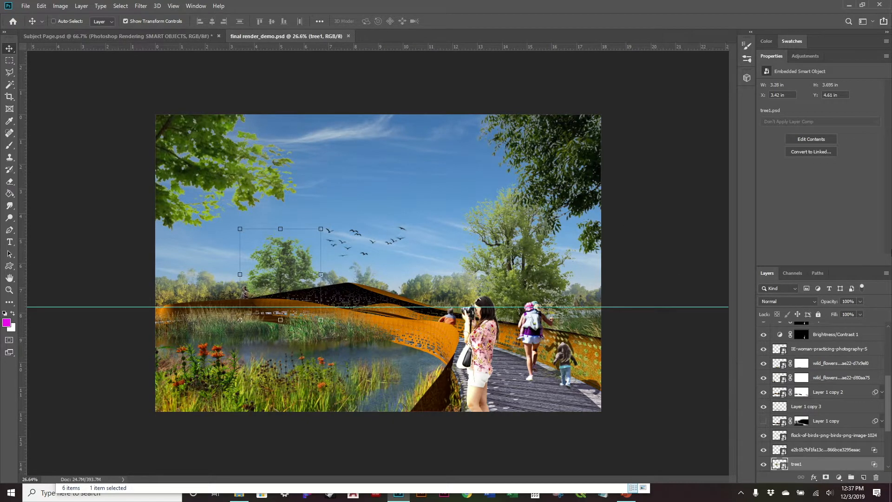
pyautogui.scroll(5, 827, 391)
pyautogui.scroll(-5, 844, 385)
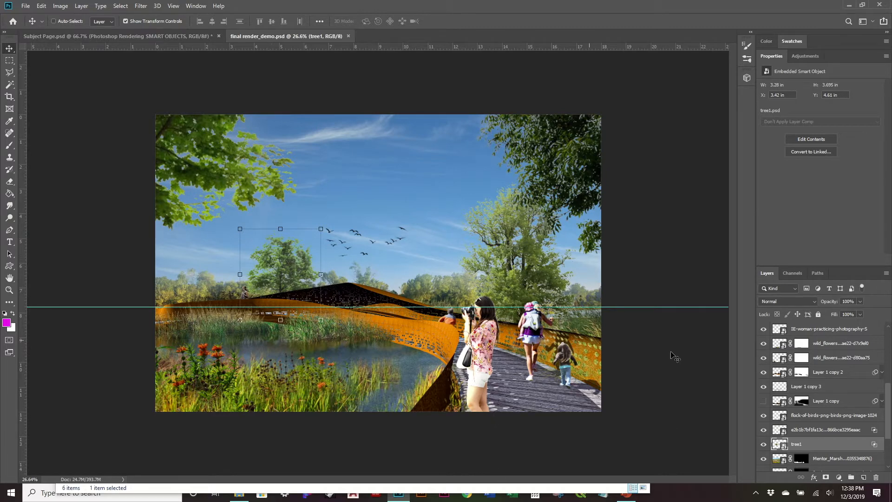
pyautogui.scroll(2, 843, 380)
pyautogui.scroll(2, 842, 380)
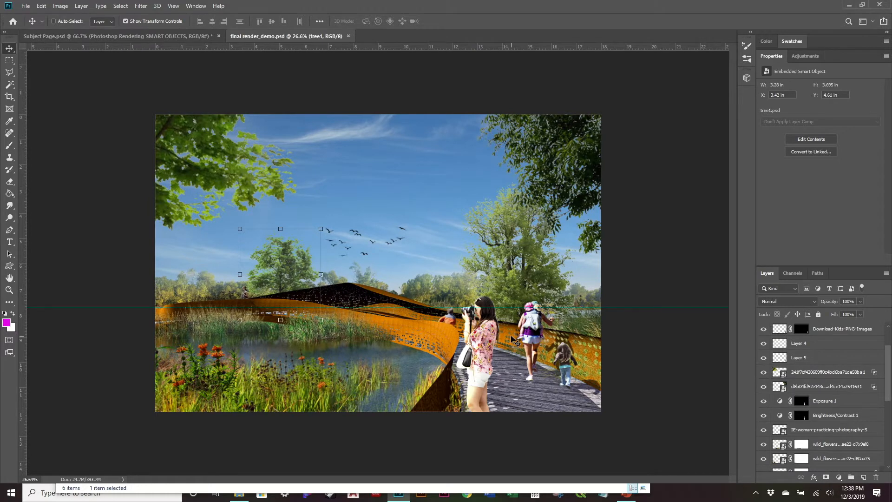
pyautogui.scroll(-1, 817, 371)
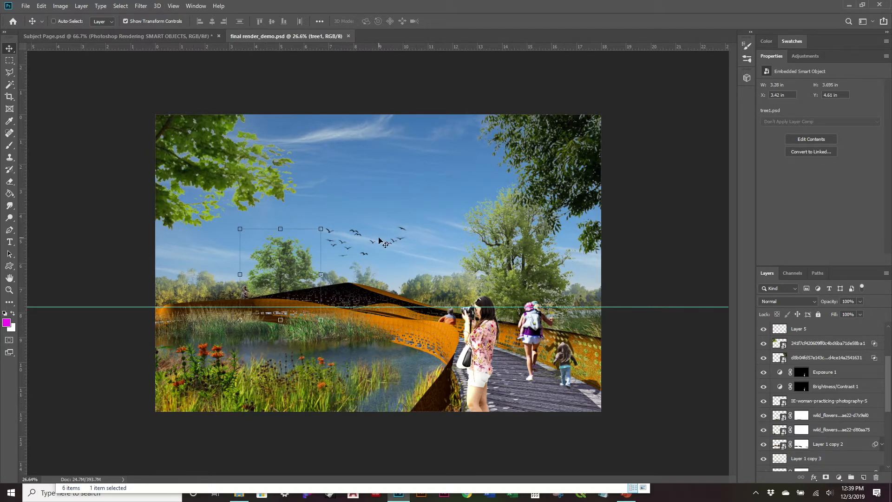
pyautogui.click(25, 6)
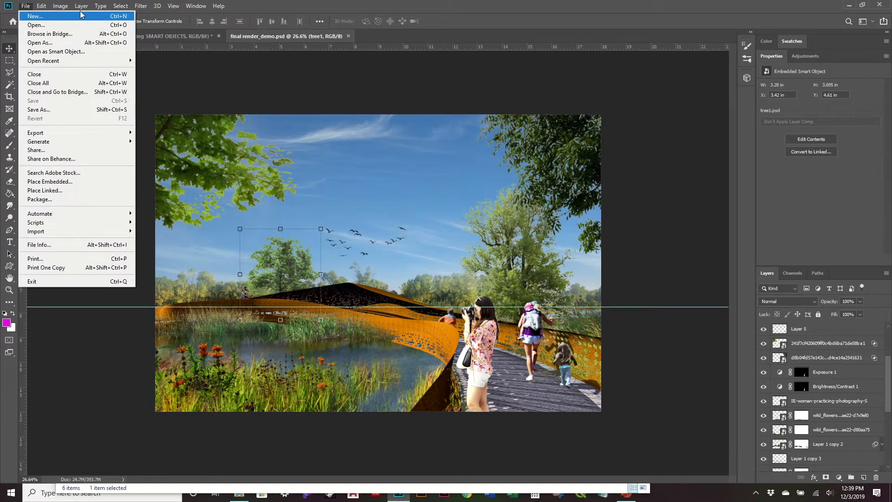
pyautogui.moveTo(60, 6)
pyautogui.click(27, 17)
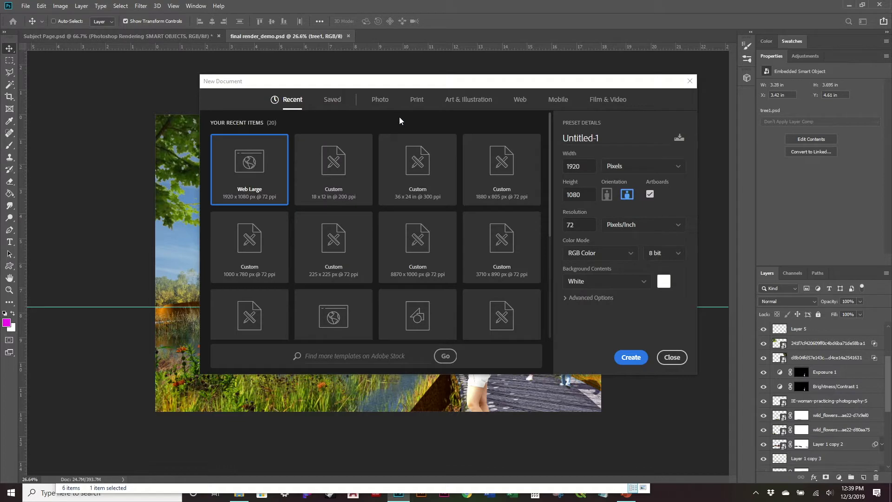
pyautogui.click(638, 167)
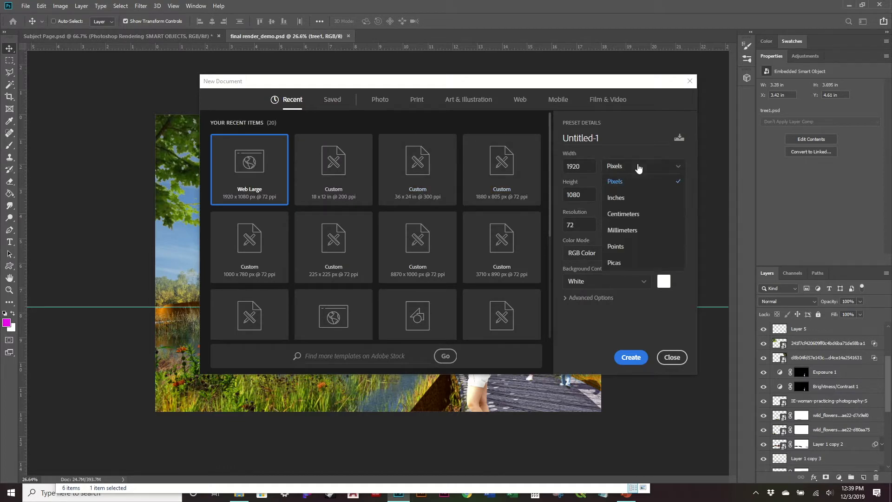
pyautogui.click(632, 198)
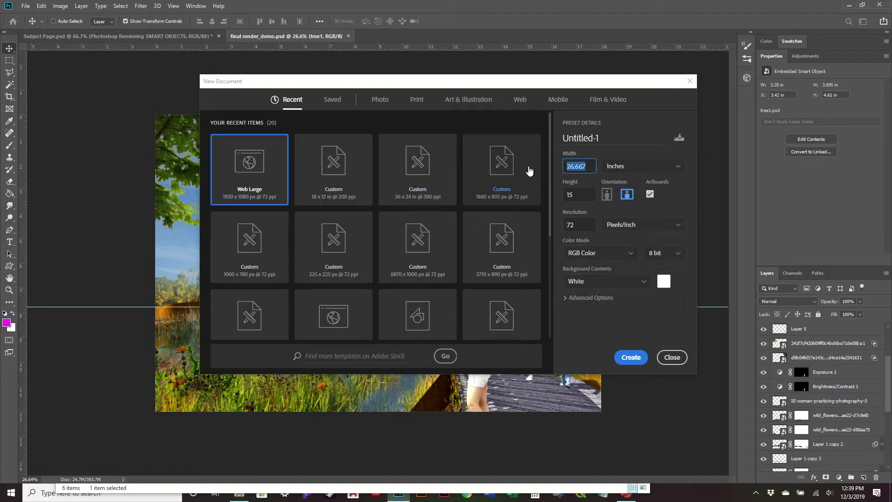
pyautogui.write('18')
pyautogui.press('Tab')
pyautogui.write('12')
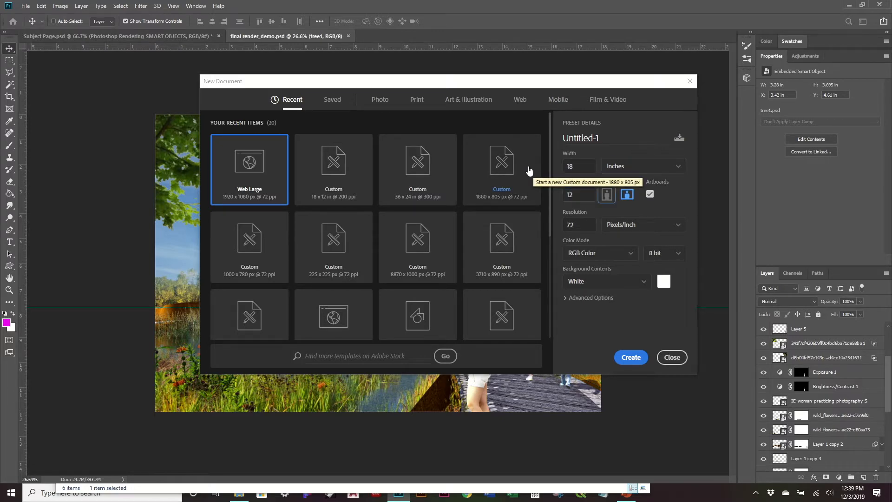
pyautogui.press('Return')
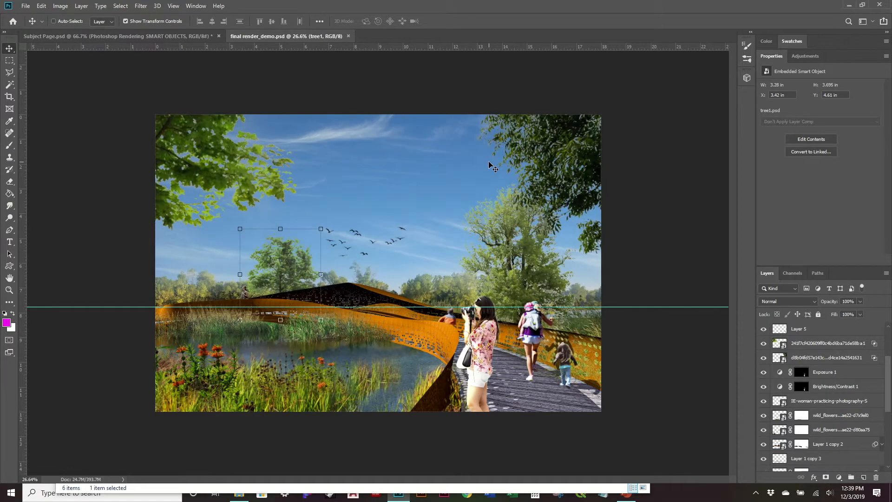
# - Check the image dimensions and resolution of final render_demo.psd without changing them
pyautogui.hotkey('ctrl', 'alt', 'i')
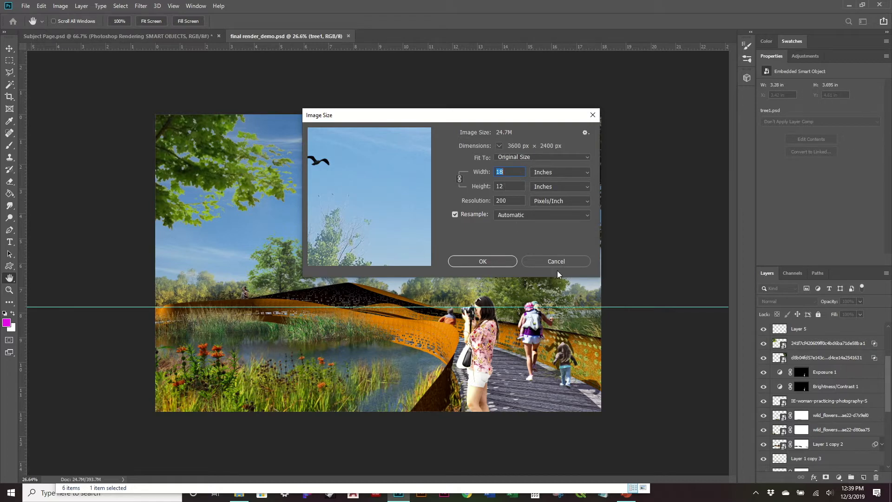
pyautogui.click(569, 261)
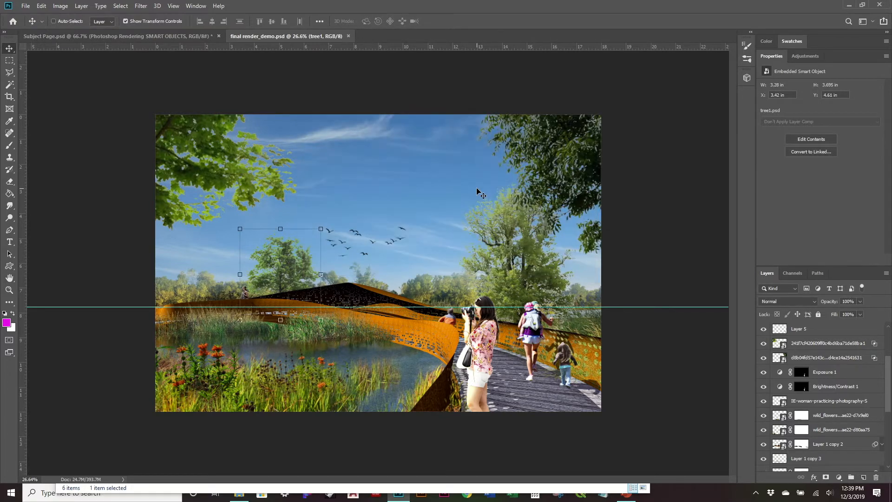
pyautogui.press('ctrl')
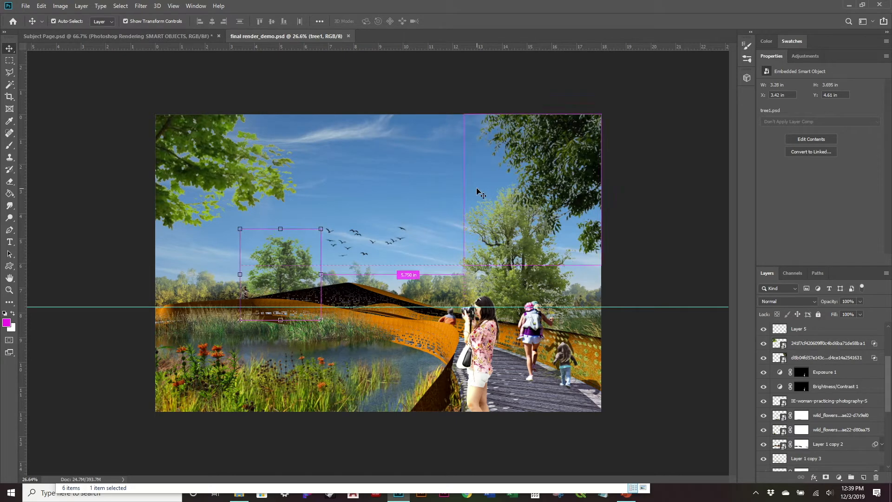
pyautogui.hotkey('ctrl', 'alt', 'i')
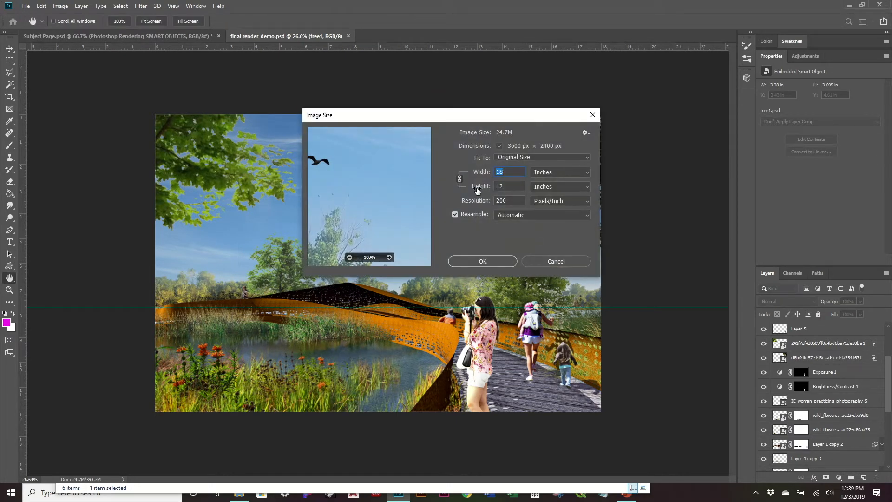
pyautogui.press('Escape')
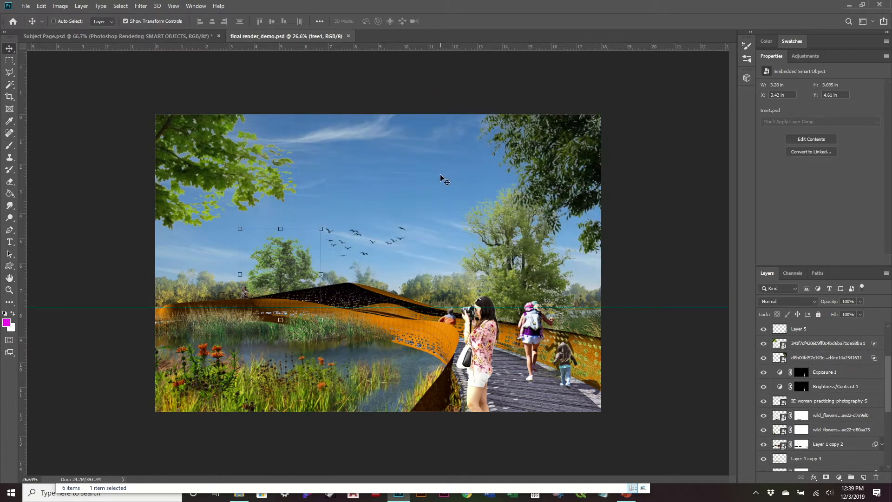
# - Create a new document 18 inches wide by 12 inches high at a resolution of 200 pixels/inch
pyautogui.hotkey('ctrl', 'n')
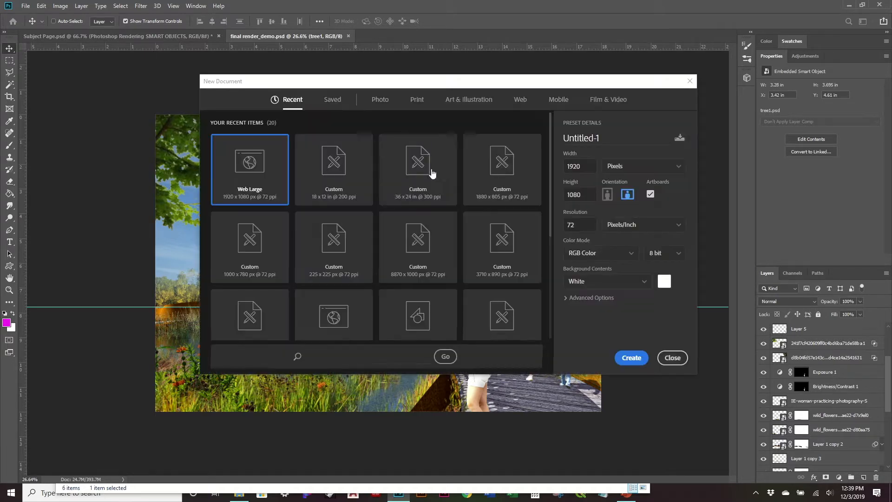
pyautogui.click(634, 168)
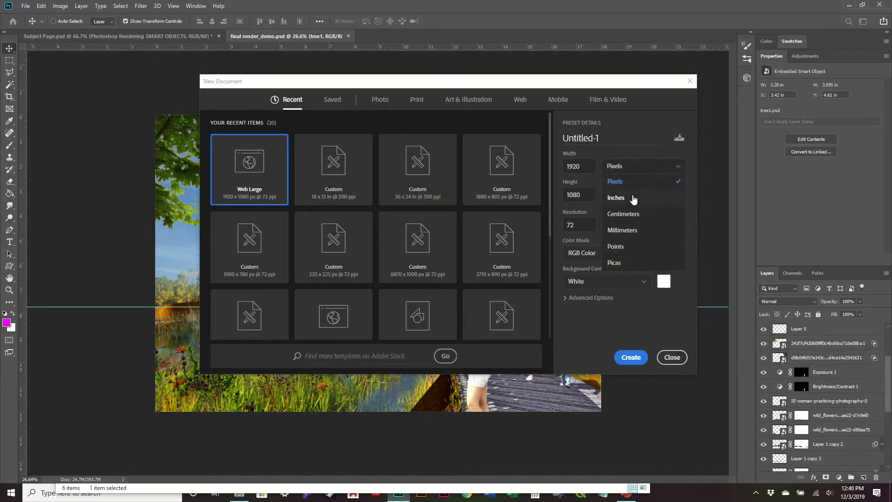
pyautogui.click(616, 197)
pyautogui.write('18')
pyautogui.press('Tab')
pyautogui.write('12')
pyautogui.press('Tab')
pyautogui.press('Tab')
pyautogui.press('Tab')
pyautogui.press('Tab')
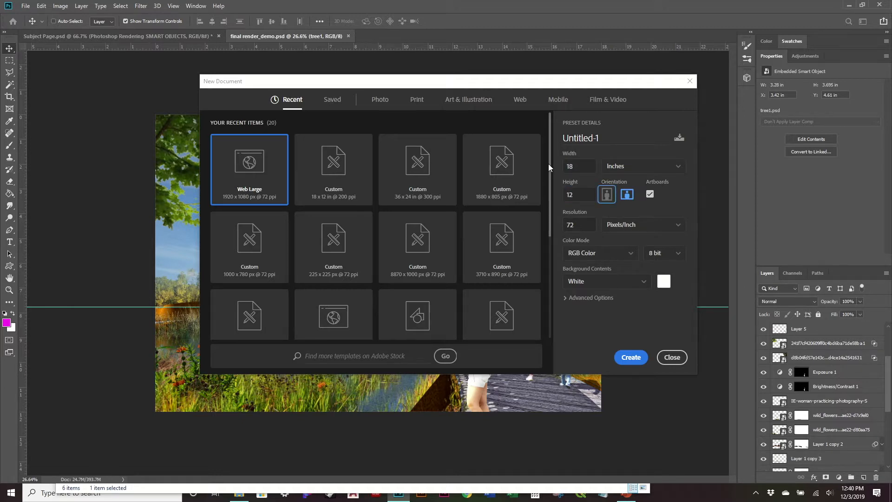
pyautogui.click(585, 220)
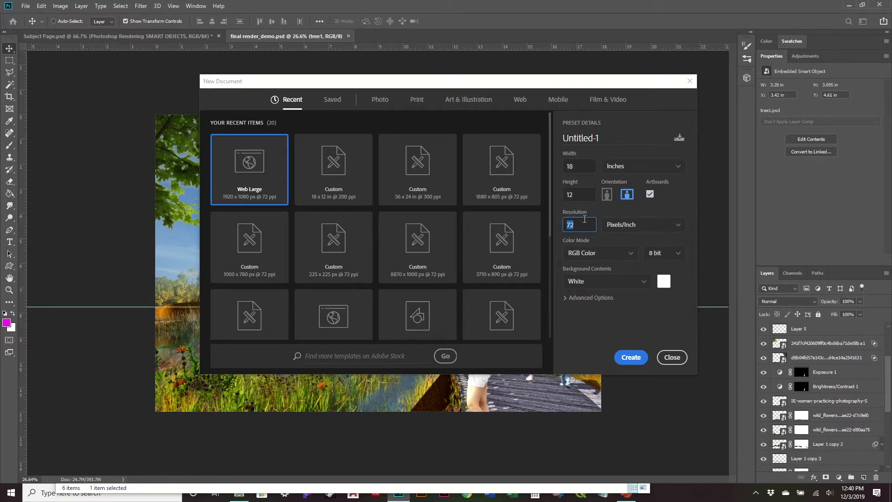
pyautogui.write('200')
pyautogui.click(633, 356)
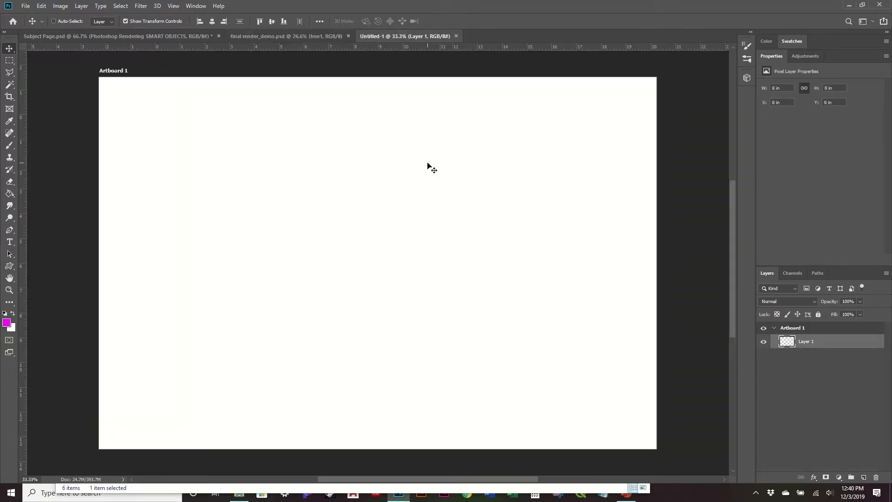
# - Place final render_demo.psd from the Rendering folder as a linked smart object on the Untitled-1 artboard
pyautogui.click(278, 37)
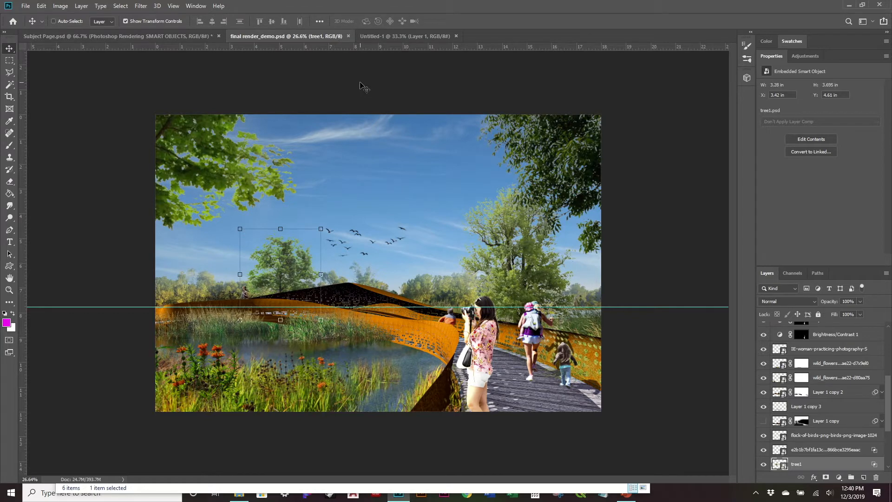
pyautogui.click(432, 38)
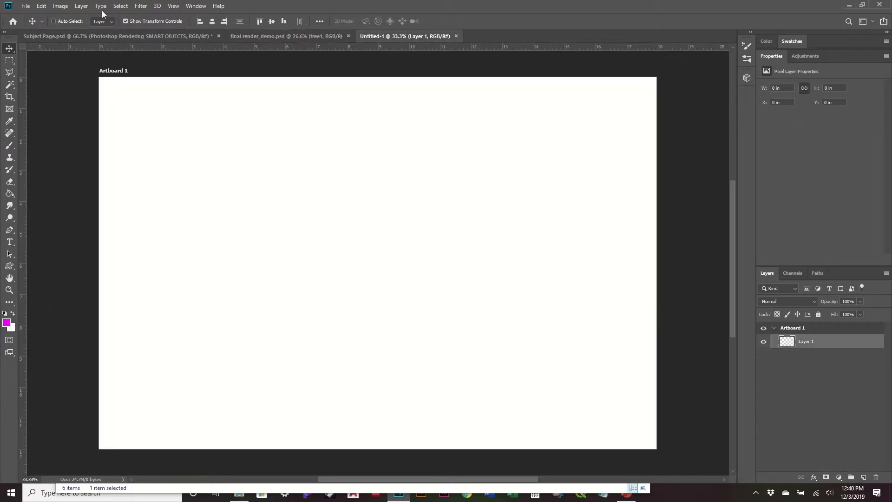
pyautogui.click(26, 7)
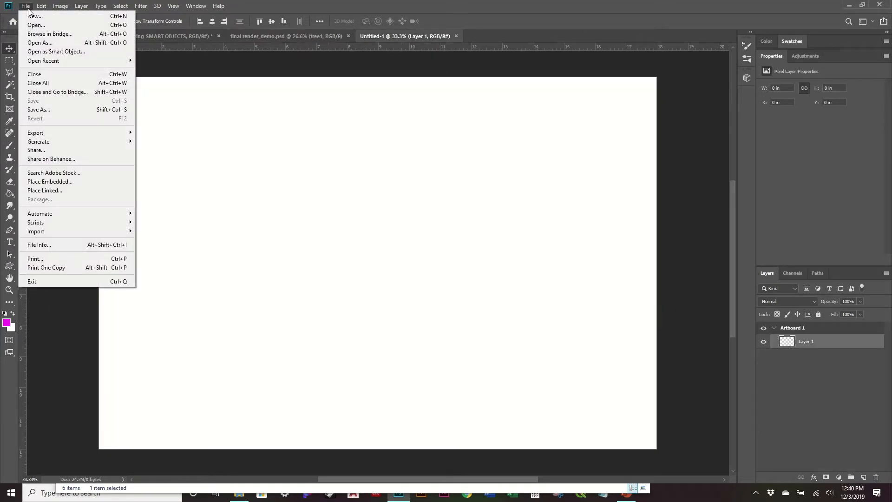
pyautogui.click(71, 191)
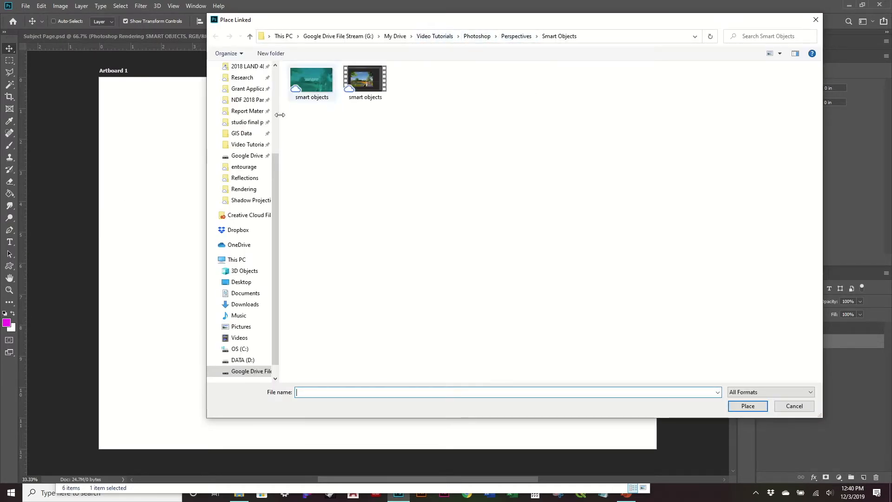
pyautogui.click(244, 188)
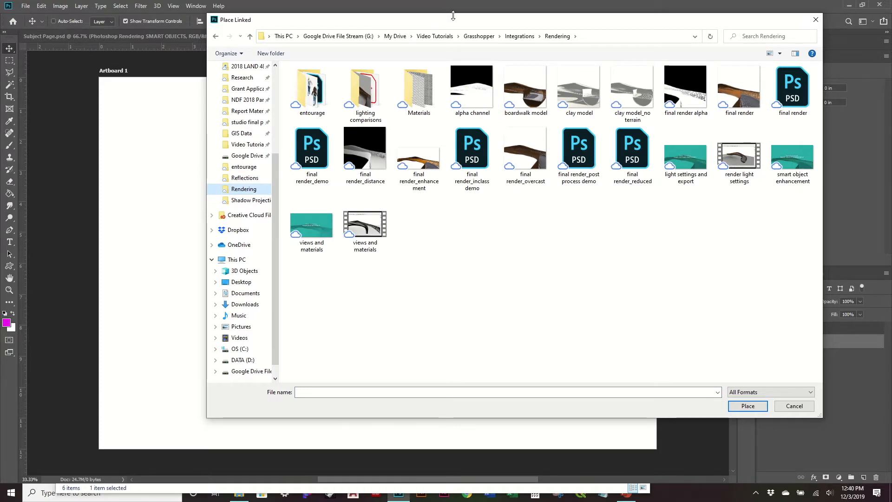
pyautogui.moveTo(451, 22); pyautogui.dragTo(418, 87)
pyautogui.click(280, 207)
pyautogui.click(715, 470)
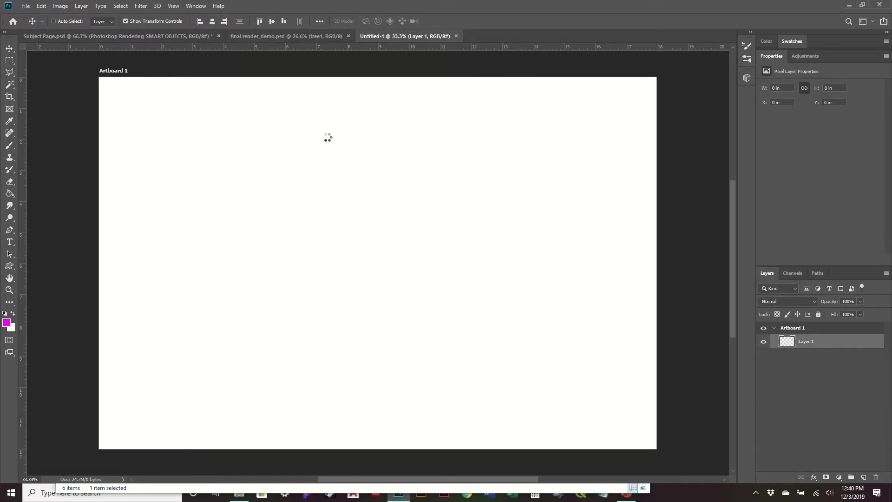
pyautogui.press('Return')
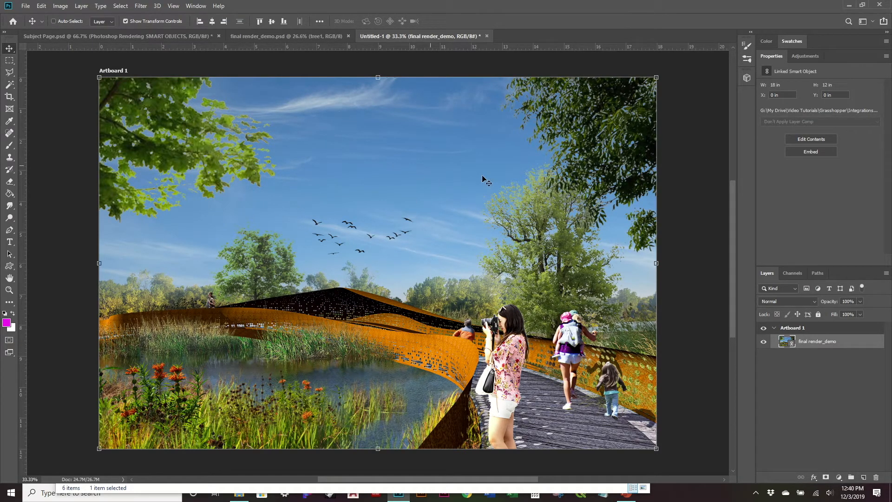
# - Compare the source file's layers with the single placed layer, and open the contents of the linked final render_demo smart object
pyautogui.click(299, 39)
pyautogui.scroll(5, 854, 367)
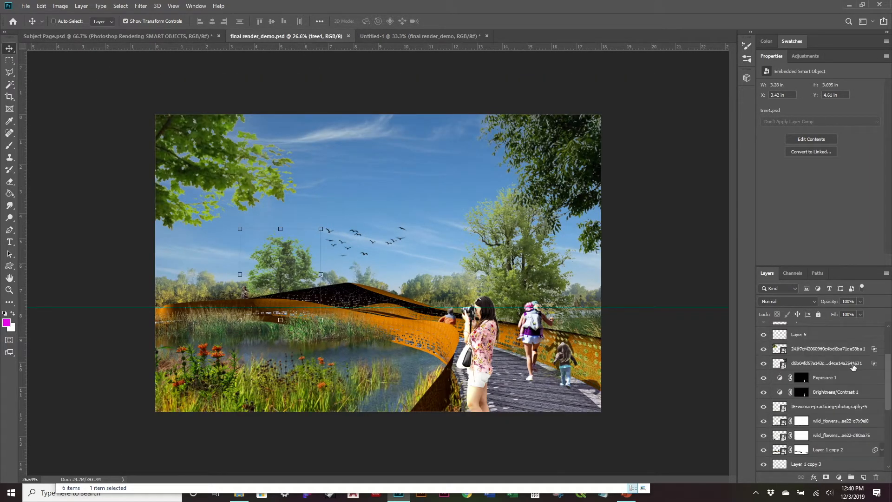
pyautogui.click(399, 39)
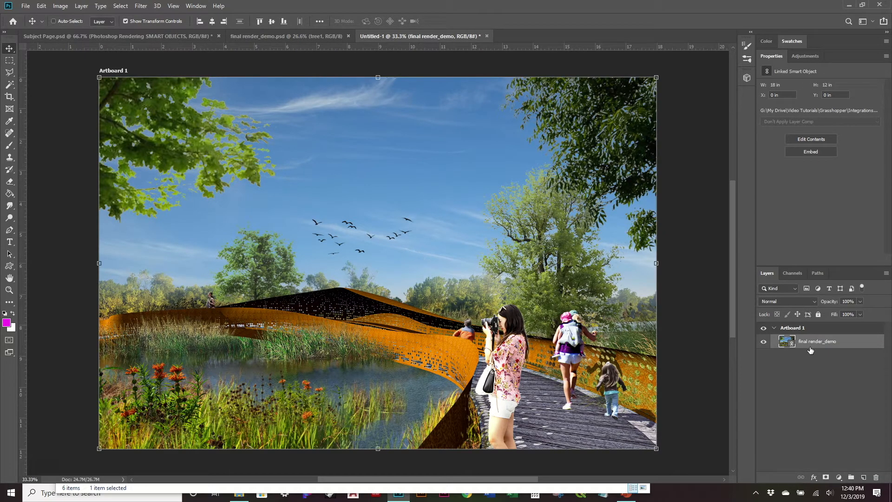
pyautogui.doubleClick(788, 345)
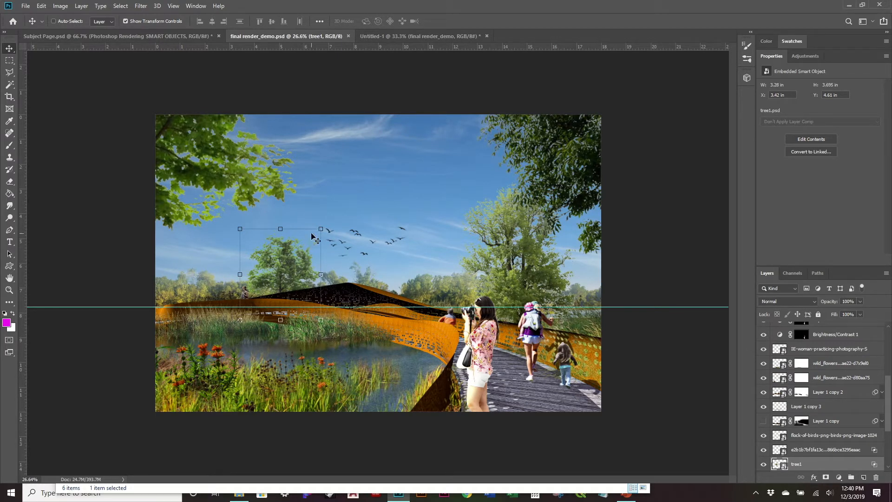
# - Select the flock-of-birds layer and move it up and right in the sky to about X 9.96 in, Y 2.32 in
pyautogui.rightClick(365, 255)
pyautogui.click(372, 255)
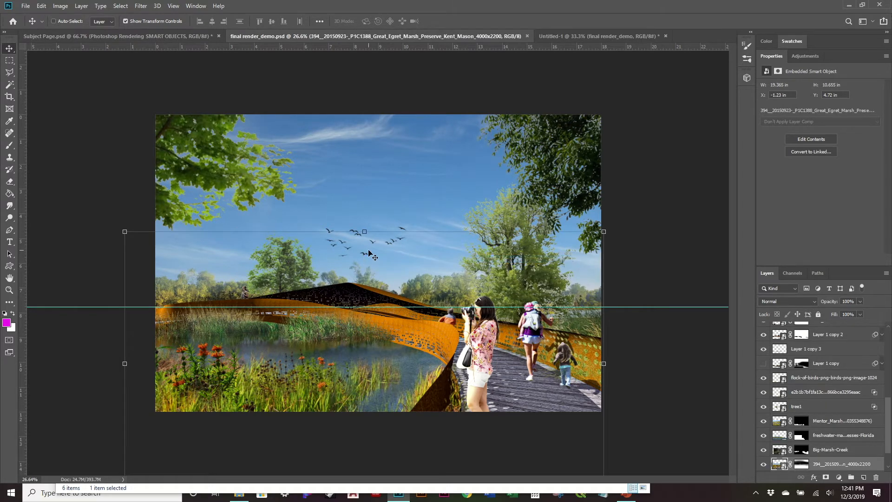
pyautogui.rightClick(358, 236)
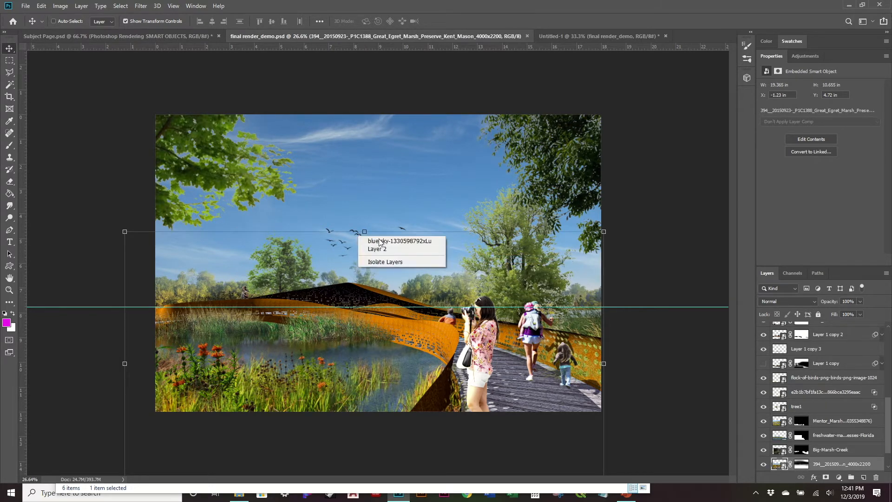
pyautogui.click(367, 238)
pyautogui.rightClick(359, 234)
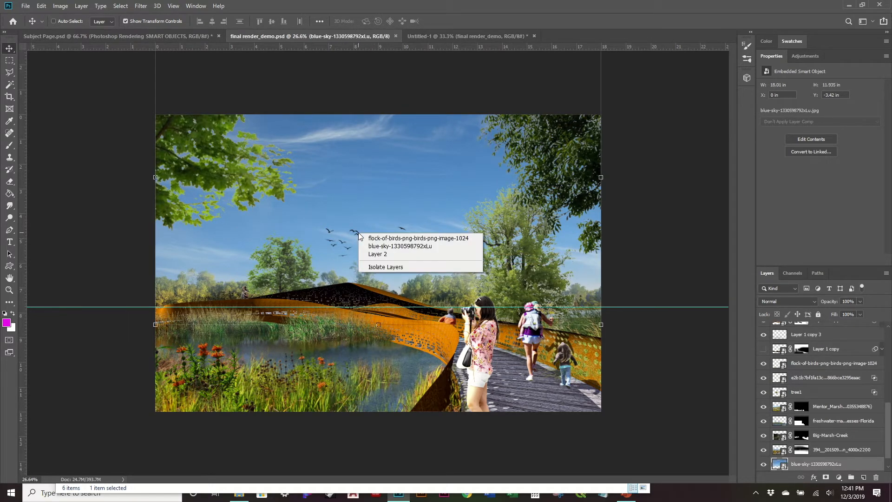
pyautogui.click(382, 238)
pyautogui.moveTo(359, 236); pyautogui.dragTo(435, 182)
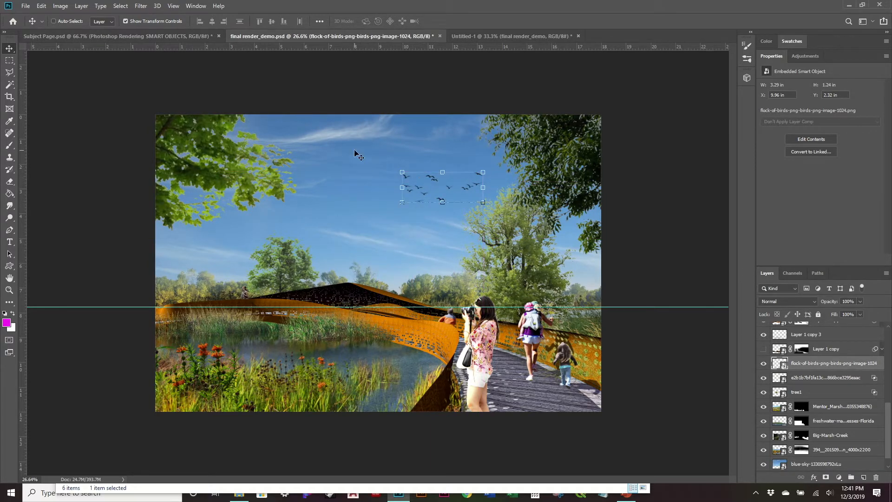
# - Save final render_demo.psd and return to the Untitled-1 document to view its linked smart object
pyautogui.hotkey('ctrl', 's')
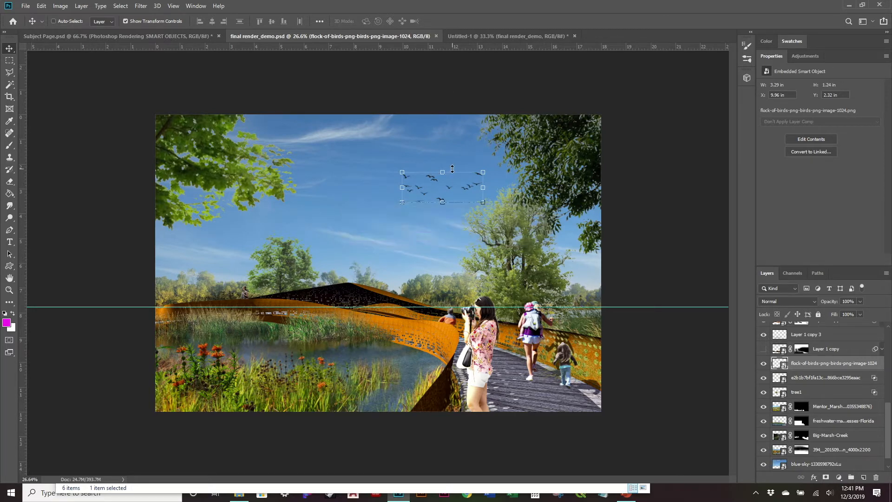
pyautogui.click(510, 35)
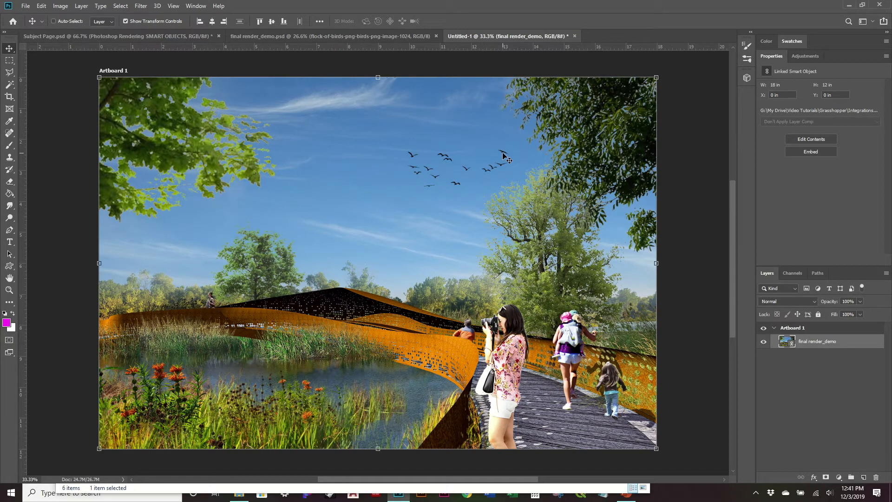
# - Save the new document containing the linked rendering as final render_demo_post process.psd in the Rendering folder with maximized compatibility
pyautogui.click(388, 35)
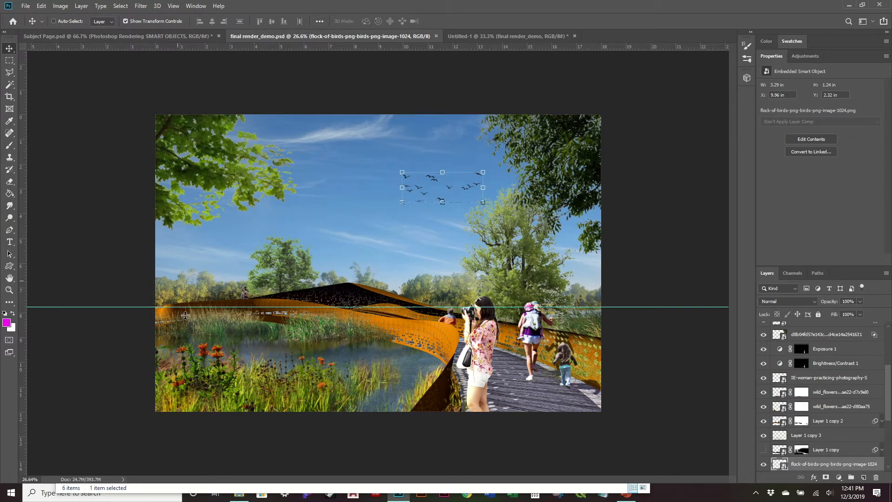
pyautogui.click(506, 34)
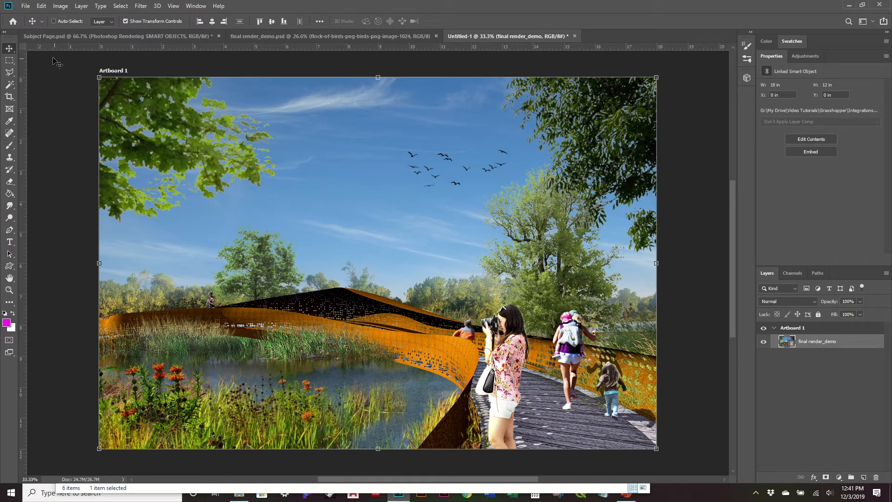
pyautogui.click(26, 6)
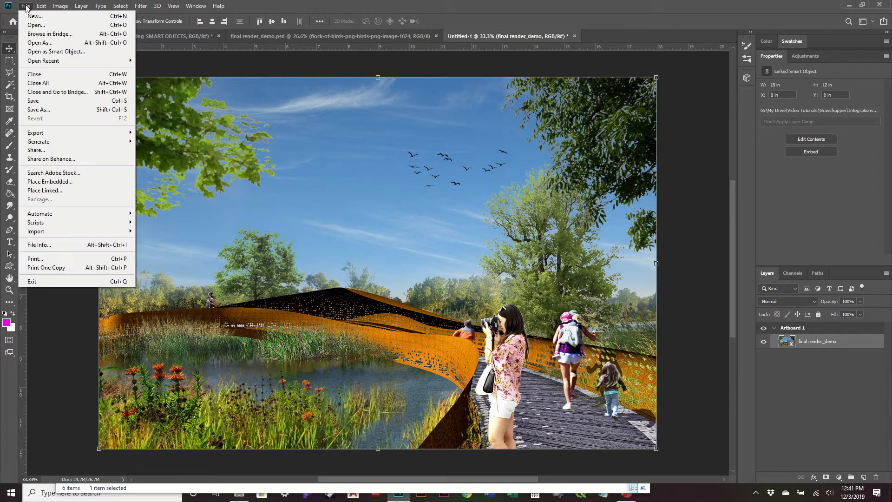
pyautogui.click(64, 112)
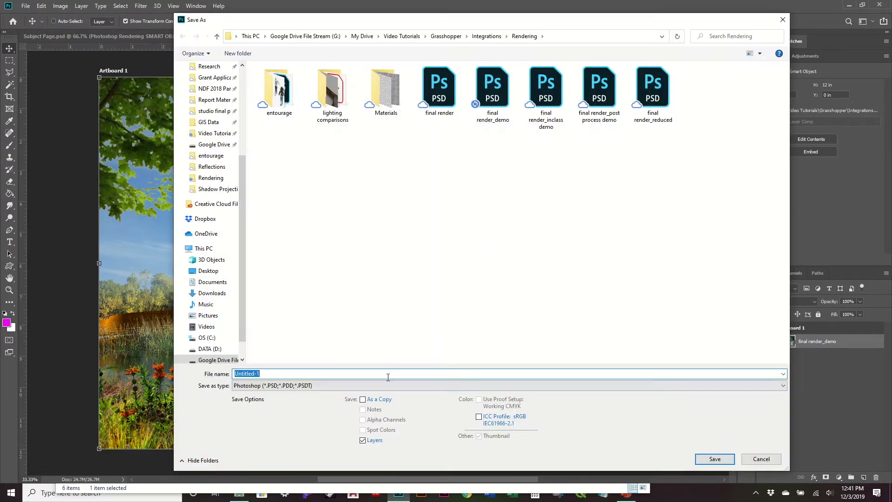
pyautogui.click(494, 91)
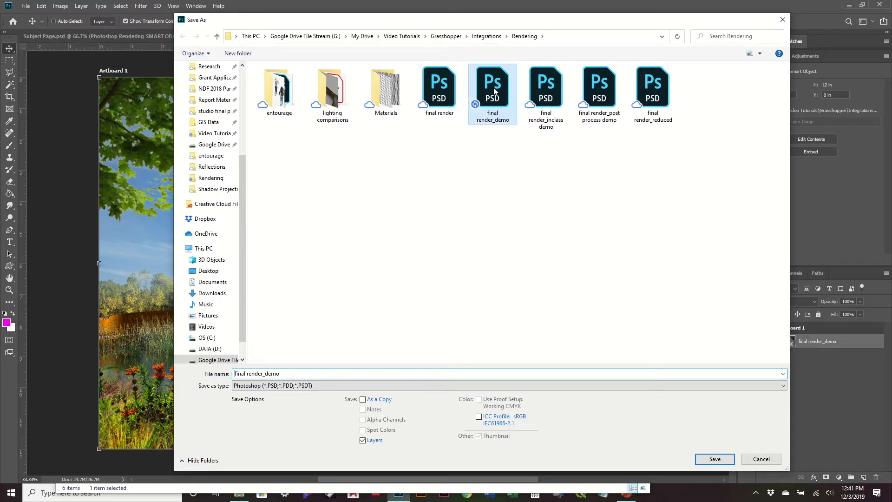
pyautogui.doubleClick(312, 374)
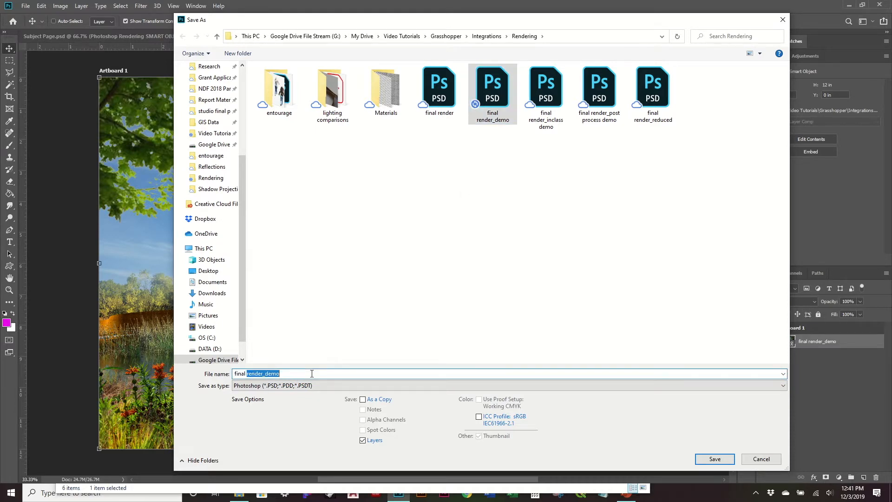
pyautogui.click(311, 373)
pyautogui.write('_post')
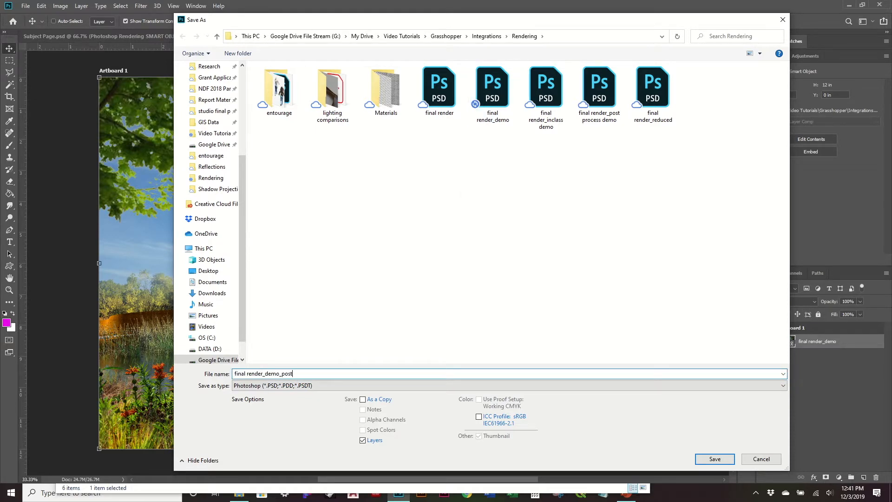
pyautogui.write(' process')
pyautogui.press('Return')
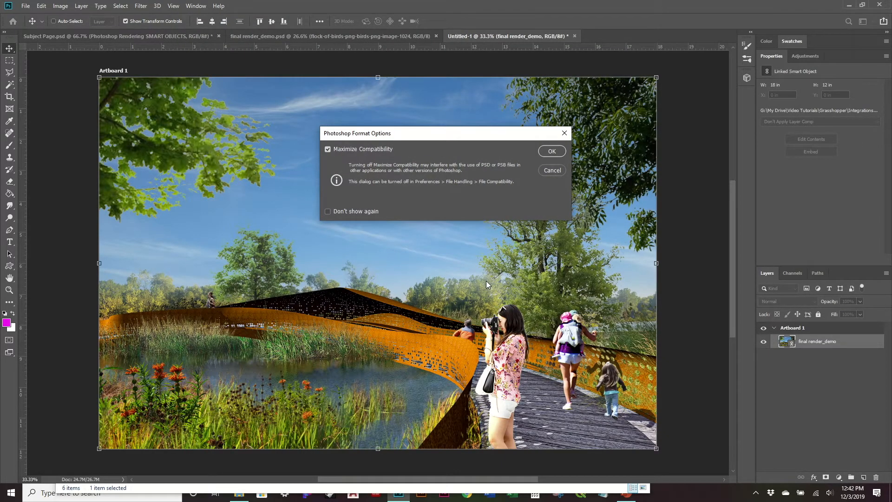
pyautogui.click(546, 152)
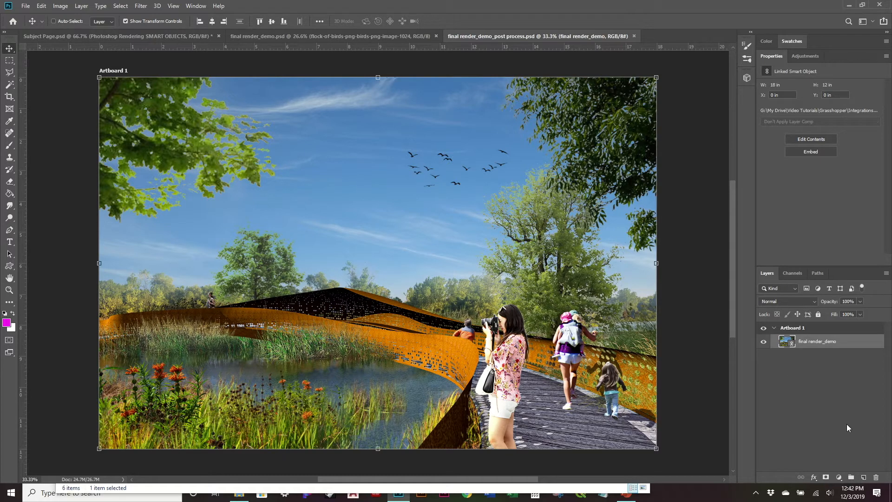
# - Duplicate the final render_demo layer and apply a High Pass filter with a radius of about 11.1 pixels to the copy
pyautogui.hotkey('ctrl', 'j')
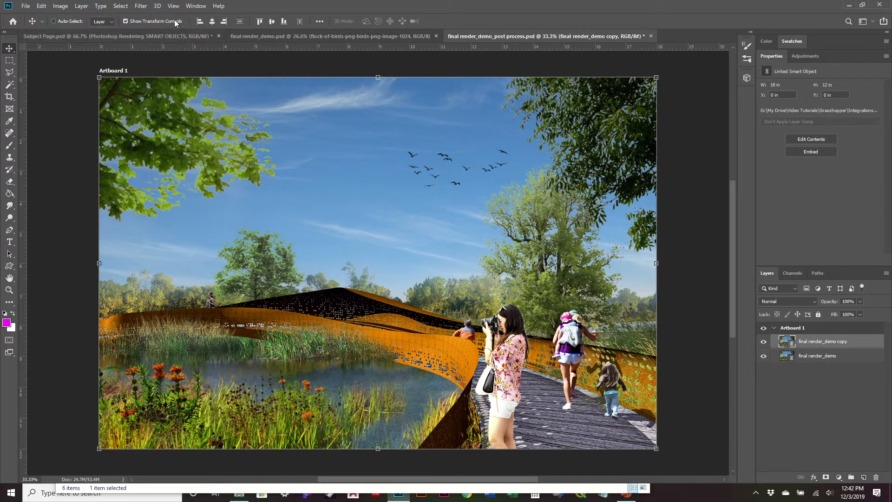
pyautogui.click(141, 5)
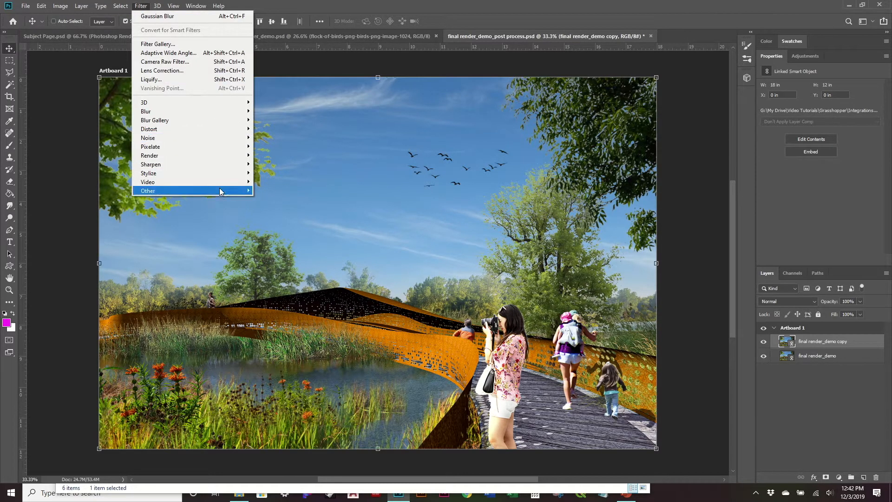
pyautogui.moveTo(221, 188)
pyautogui.click(275, 198)
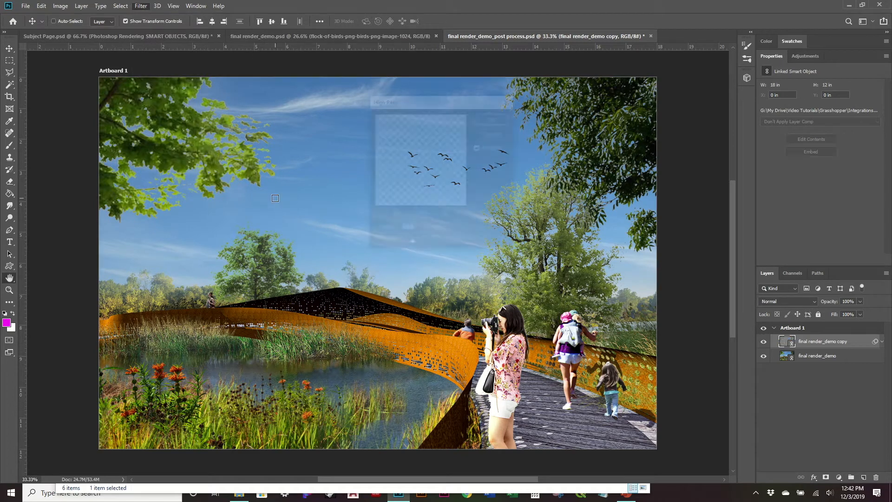
pyautogui.moveTo(441, 101); pyautogui.dragTo(640, 95)
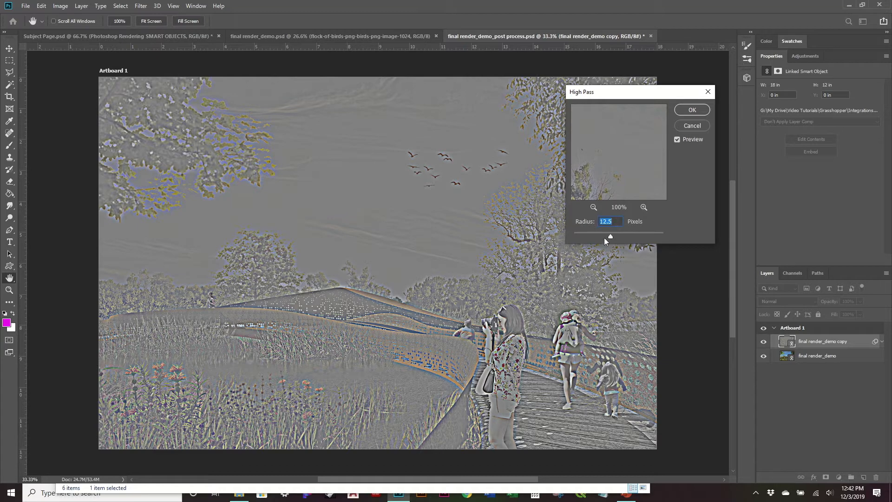
pyautogui.moveTo(604, 238); pyautogui.dragTo(604, 237)
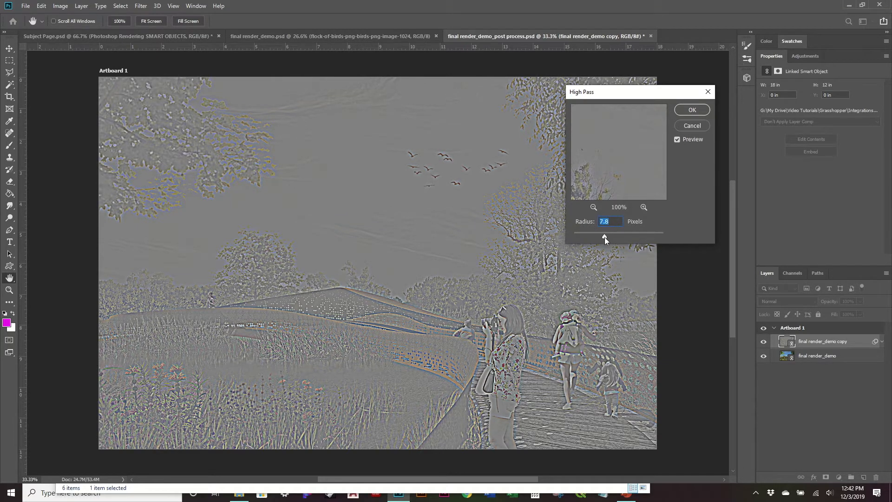
pyautogui.moveTo(607, 238)
pyautogui.mouseDown()
pyautogui.moveTo(634, 237)
pyautogui.moveTo(607, 235)
pyautogui.mouseUp()
pyautogui.moveTo(607, 235); pyautogui.dragTo(631, 235)
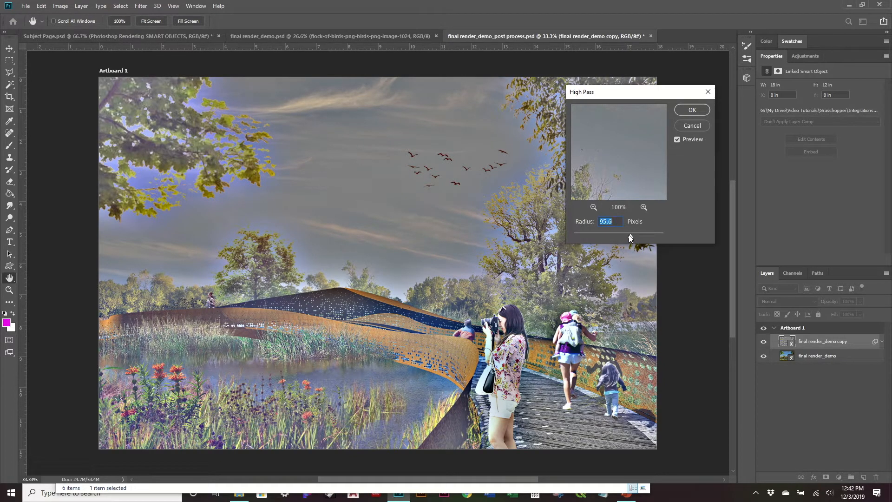
pyautogui.moveTo(587, 235); pyautogui.dragTo(601, 235)
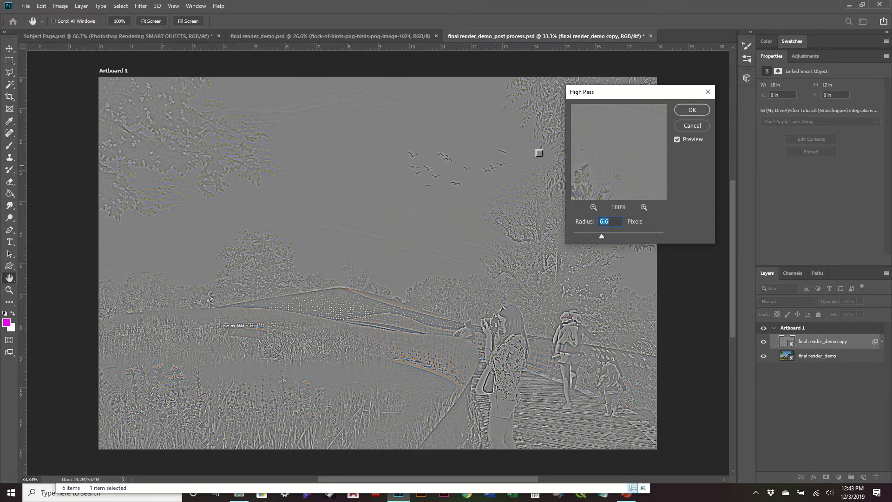
pyautogui.moveTo(605, 236); pyautogui.dragTo(606, 236)
pyautogui.moveTo(610, 237); pyautogui.dragTo(611, 237)
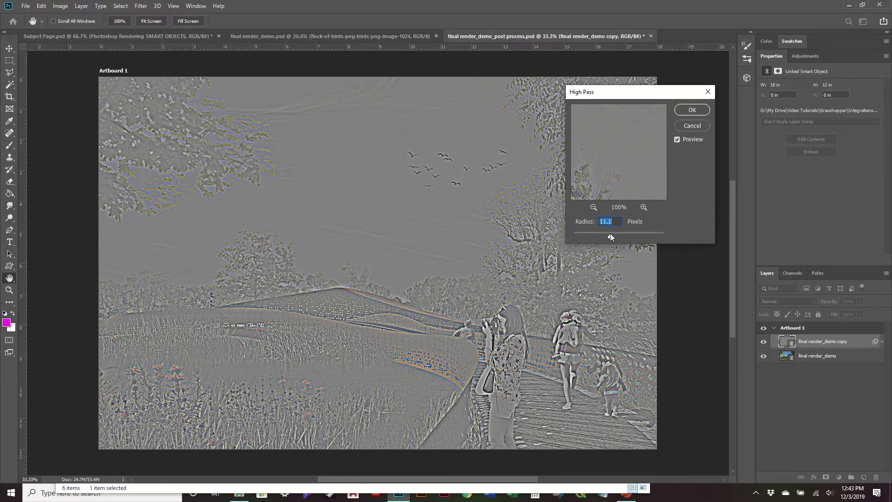
pyautogui.click(692, 110)
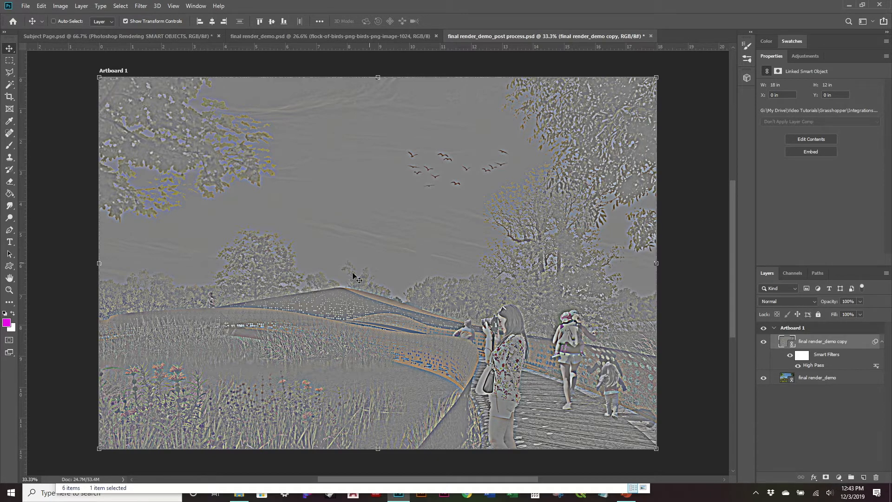
# - Set the blend mode of the high-pass copy to Hard Light
pyautogui.click(788, 301)
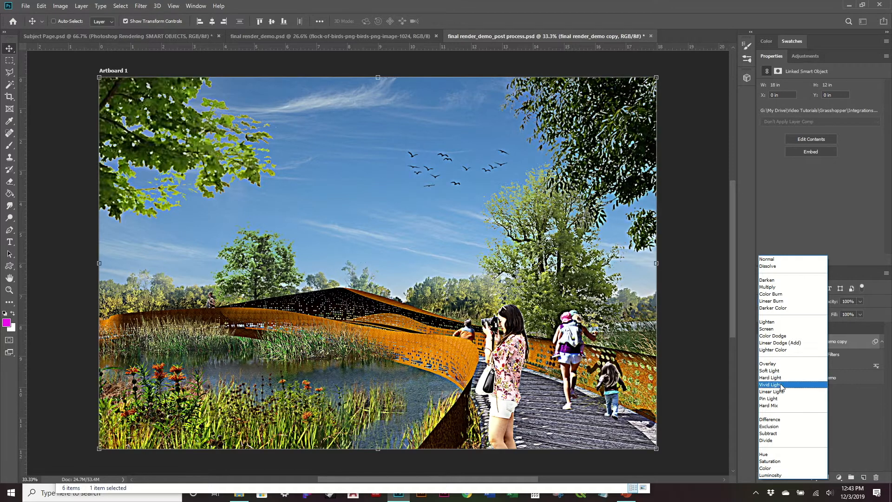
pyautogui.click(782, 377)
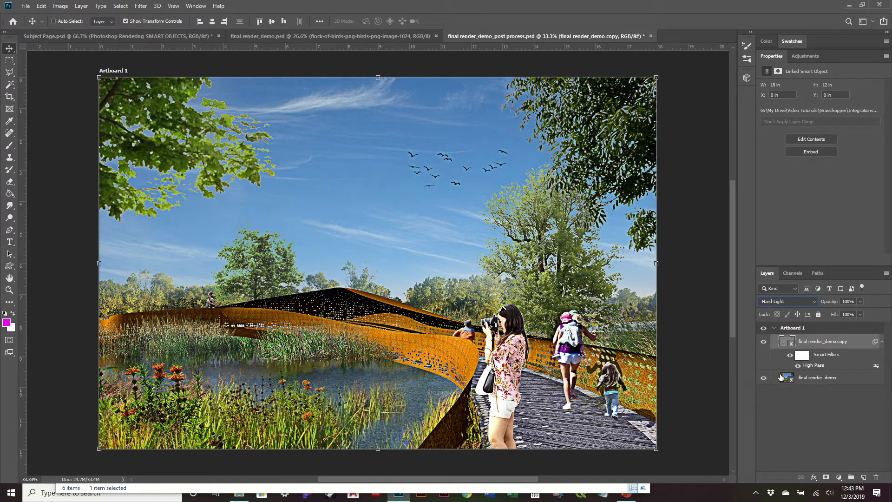
# - Compare the rendering with and without the Hard Light high-pass layer by toggling its visibility, leaving the layer shown
pyautogui.click(764, 342)
pyautogui.click(764, 343)
pyautogui.click(765, 344)
pyautogui.click(766, 344)
pyautogui.click(765, 343)
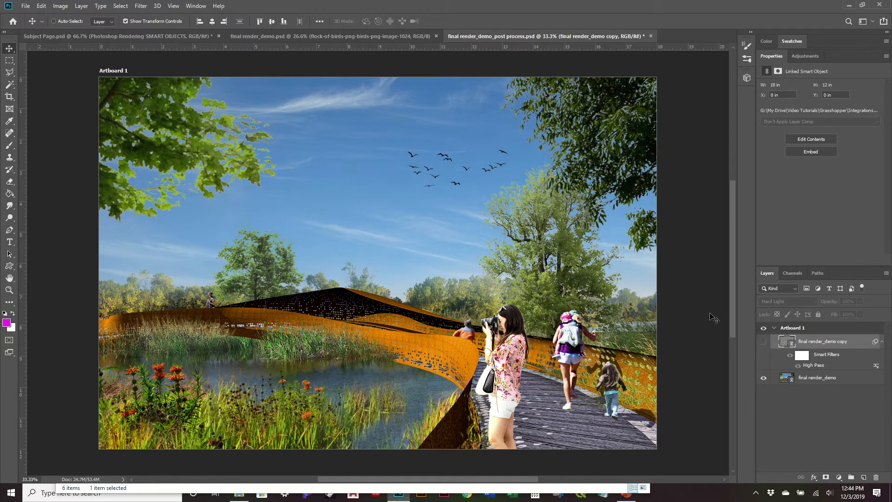
pyautogui.click(763, 343)
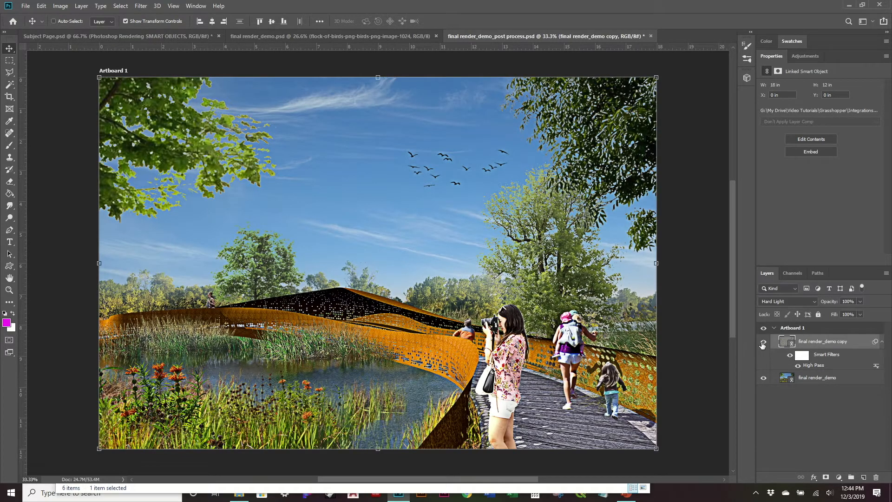
pyautogui.click(763, 343)
pyautogui.click(763, 343)
pyautogui.click(763, 344)
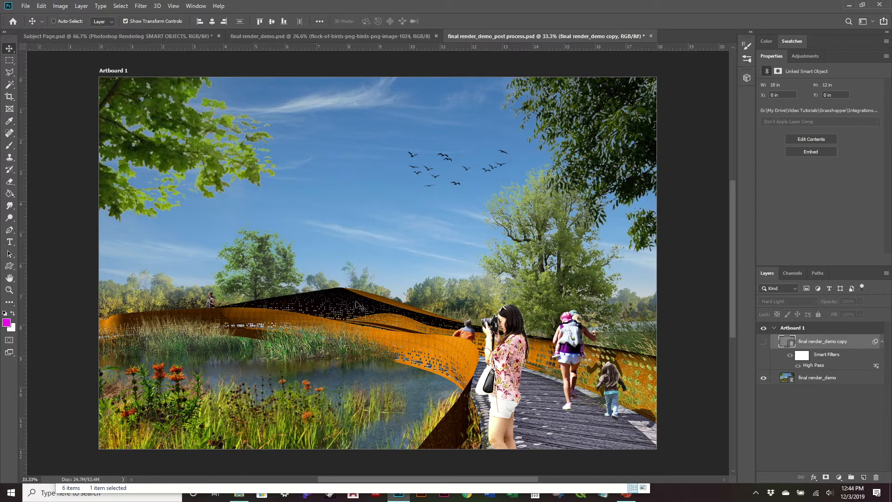
pyautogui.click(762, 342)
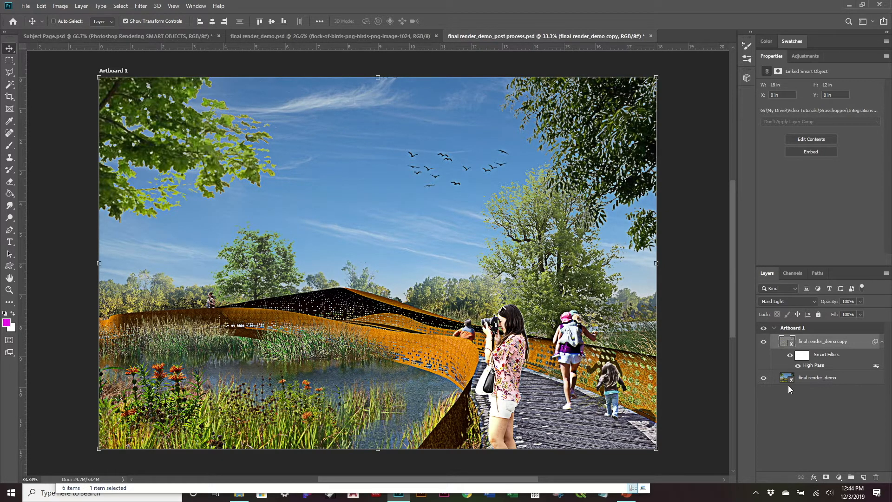
# - Duplicate the bottom final render_demo layer and move the new copy above the high-pass layer
pyautogui.click(812, 379)
pyautogui.hotkey('ctrl', 'j')
pyautogui.moveTo(838, 382); pyautogui.dragTo(832, 342)
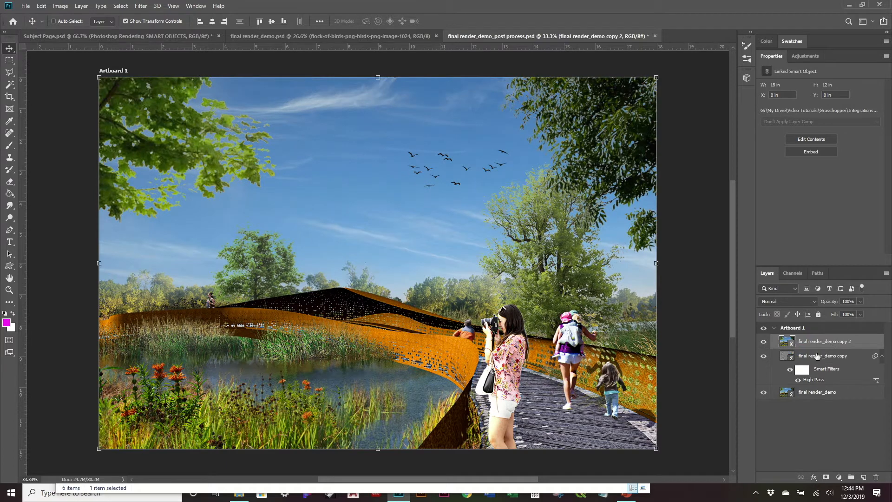
# - Rename the final render_demo copy layer as High Pass Filter
pyautogui.doubleClick(815, 356)
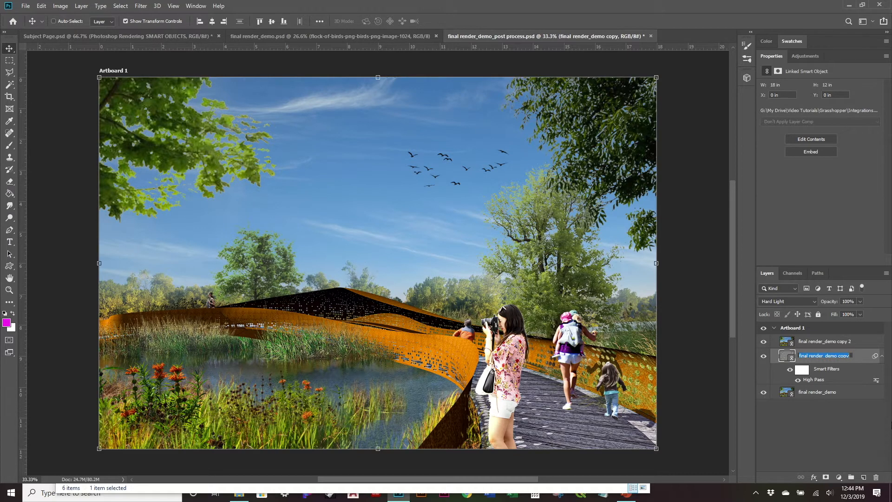
pyautogui.write('High Pass Filter')
pyautogui.press('Return')
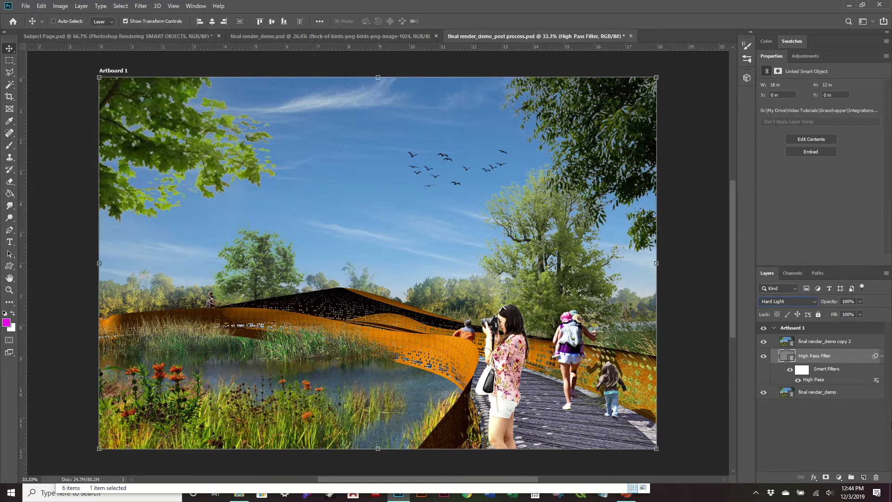
# - Select the topmost rendering copy and reset the foreground and background colors to the default black and white
pyautogui.click(816, 344)
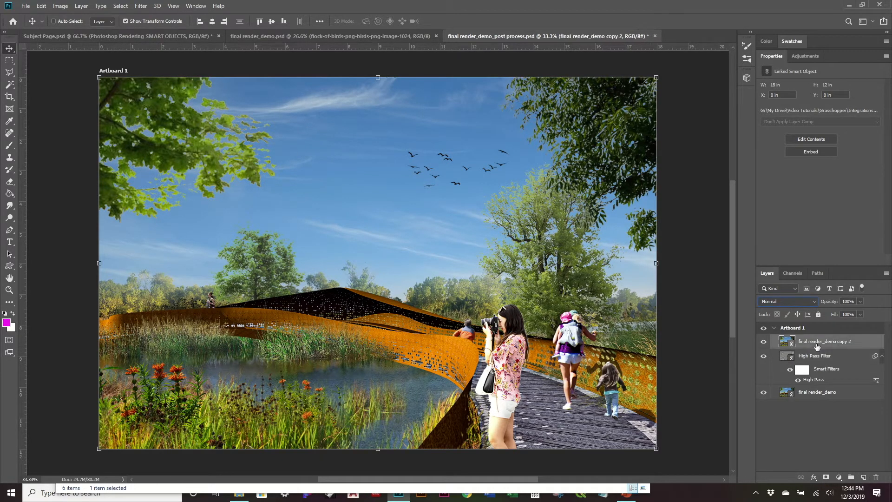
pyautogui.click(763, 342)
pyautogui.click(763, 342)
pyautogui.press('d')
pyautogui.hotkey('alt', 'd')
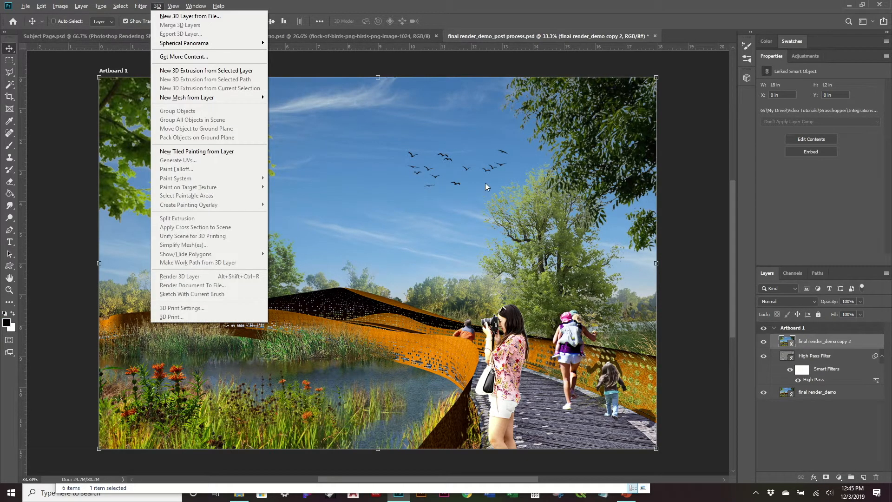
pyautogui.click(424, 4)
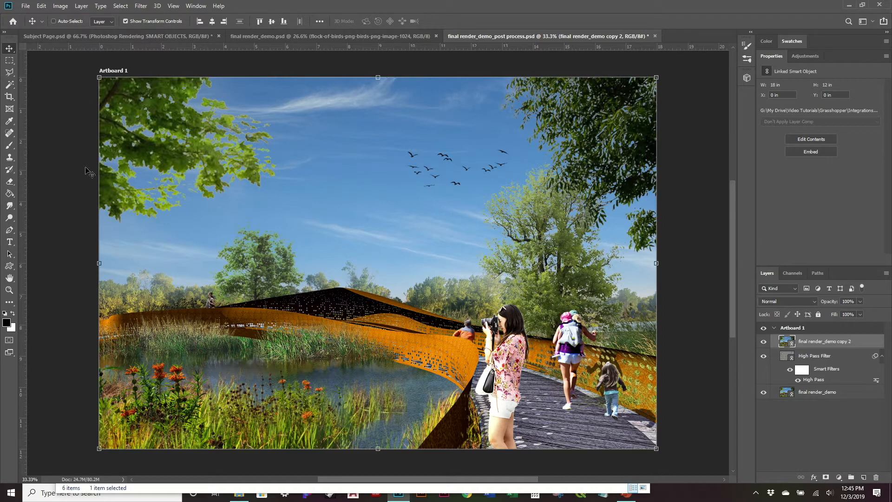
# - Start a Diffuse Glow filter from the Filter Gallery on the topmost rendering copy and raise its Glow Amount to 8
pyautogui.click(141, 6)
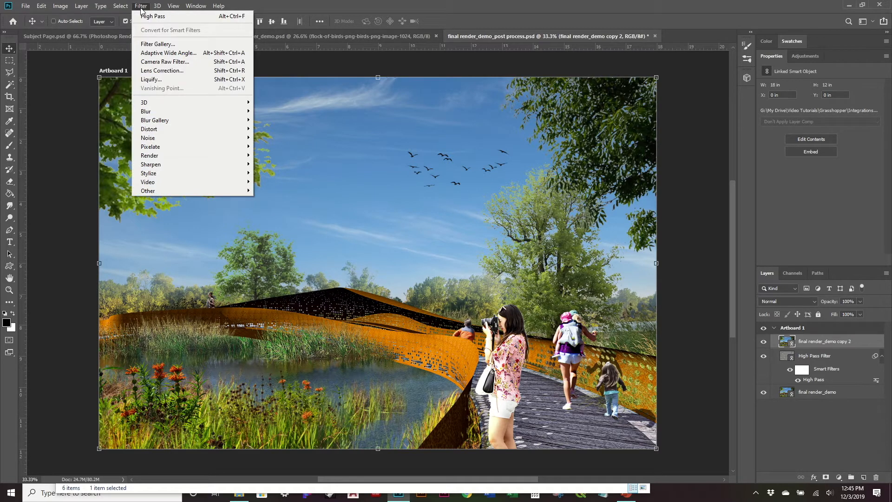
pyautogui.click(155, 44)
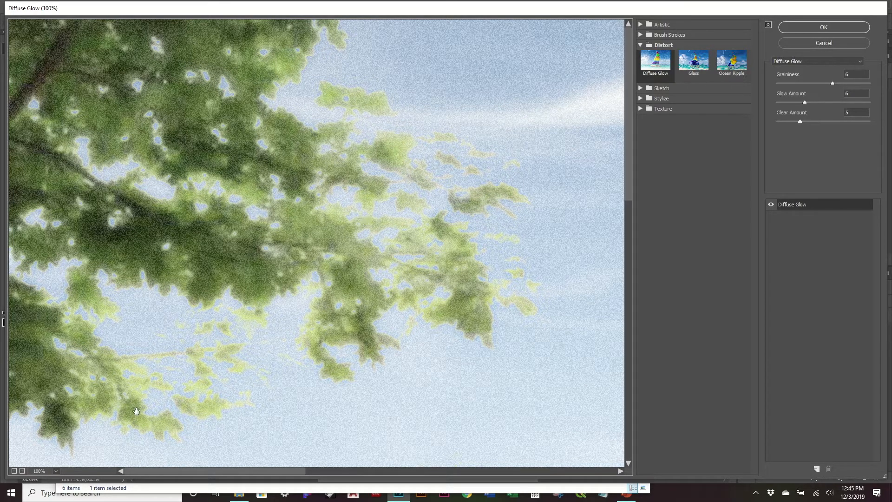
pyautogui.click(14, 471)
pyautogui.click(14, 471)
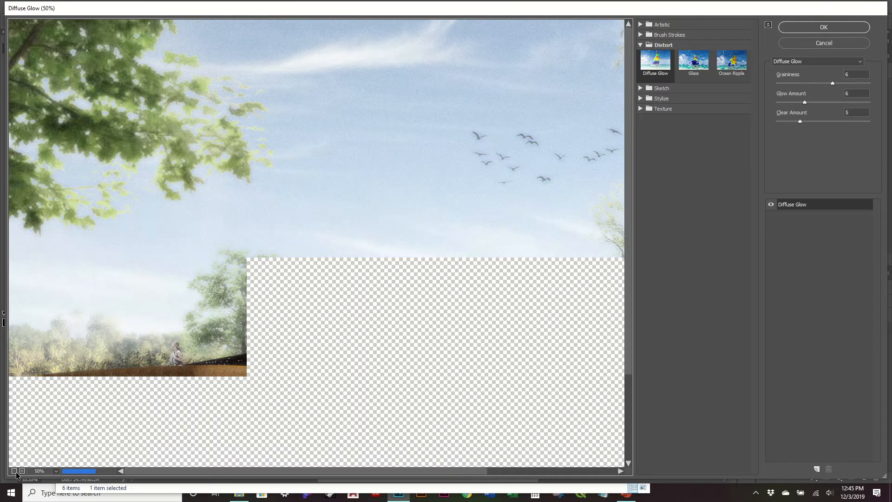
pyautogui.click(14, 471)
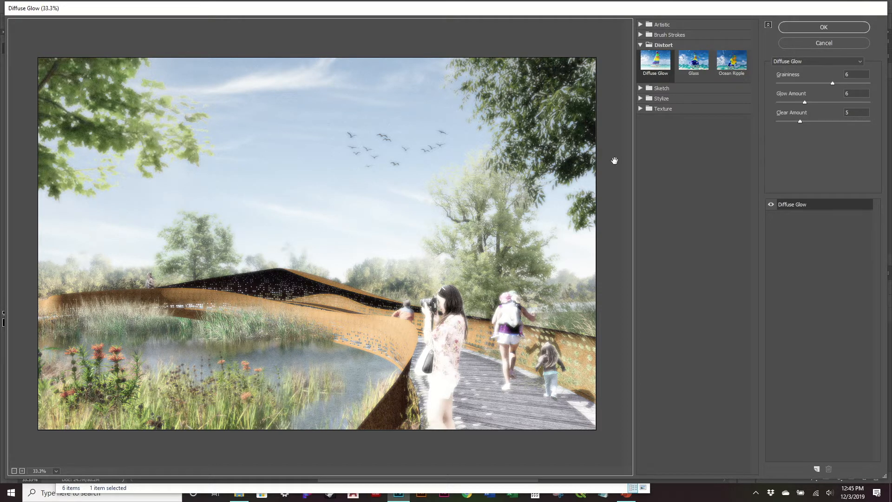
pyautogui.moveTo(805, 102)
pyautogui.mouseDown()
pyautogui.moveTo(851, 105)
pyautogui.moveTo(807, 119)
pyautogui.moveTo(837, 118)
pyautogui.moveTo(797, 120)
pyautogui.moveTo(804, 101)
pyautogui.mouseUp()
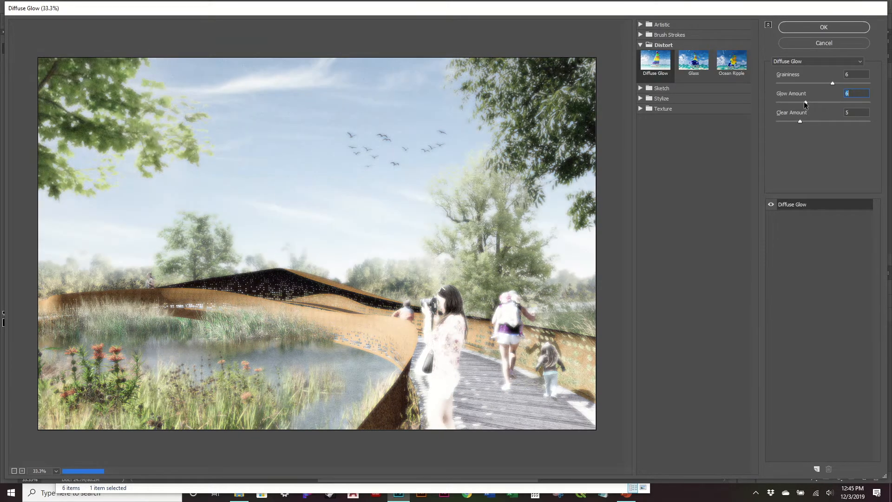
pyautogui.moveTo(802, 122)
pyautogui.mouseDown()
pyautogui.moveTo(808, 119)
pyautogui.moveTo(797, 120)
pyautogui.mouseUp()
pyautogui.click(809, 102)
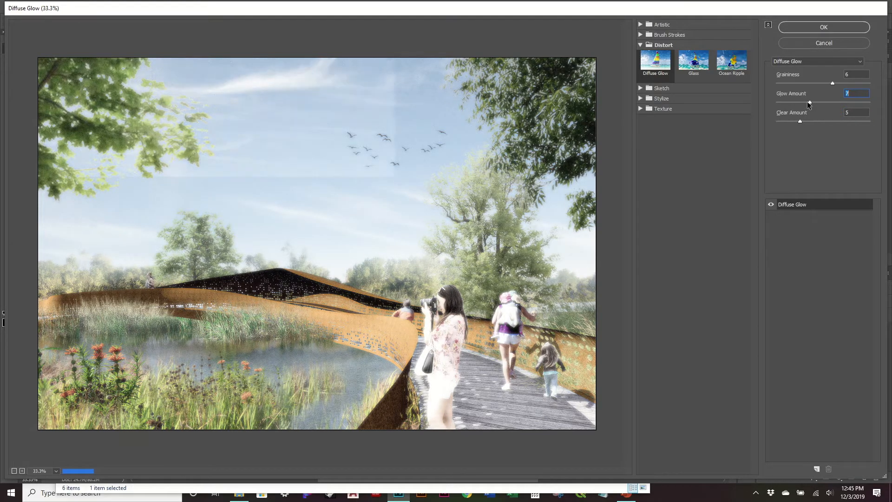
pyautogui.moveTo(808, 103); pyautogui.dragTo(814, 103)
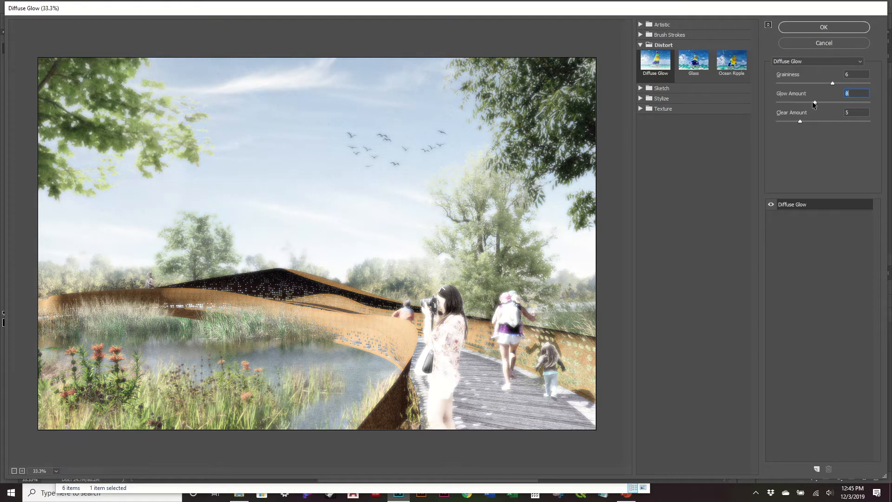
# - Apply the Diffuse Glow with Graininess 1, Glow Amount 7 and Clear Amount 3
pyautogui.moveTo(831, 84); pyautogui.dragTo(848, 83)
pyautogui.moveTo(850, 85); pyautogui.dragTo(783, 89)
pyautogui.moveTo(813, 102); pyautogui.dragTo(808, 102)
pyautogui.moveTo(802, 122)
pyautogui.mouseDown()
pyautogui.moveTo(809, 120)
pyautogui.moveTo(788, 122)
pyautogui.mouseUp()
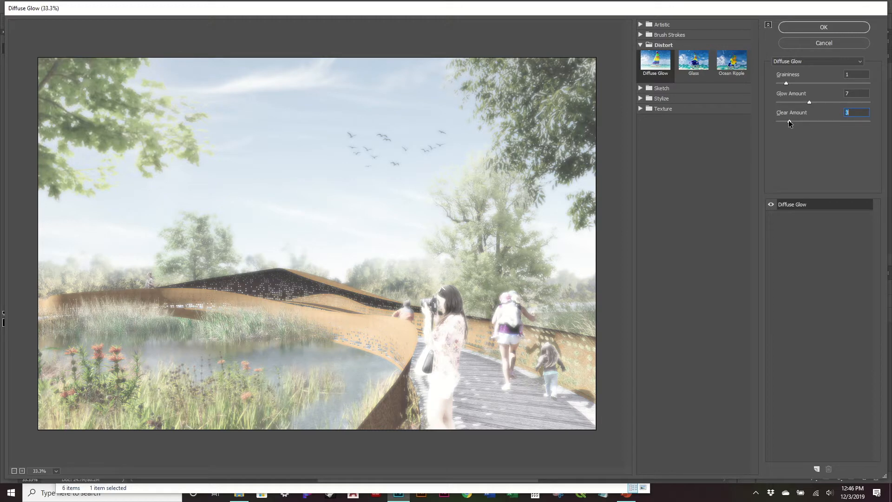
pyautogui.moveTo(789, 121); pyautogui.dragTo(795, 122)
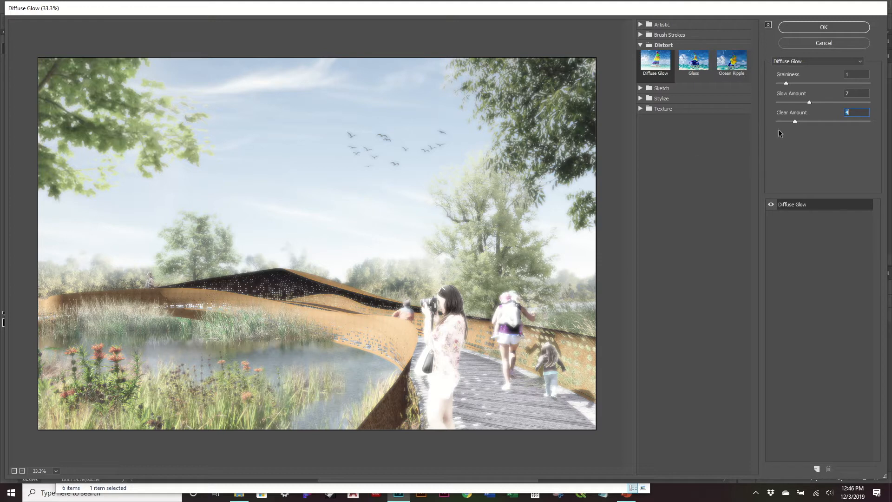
pyautogui.moveTo(794, 121); pyautogui.dragTo(790, 122)
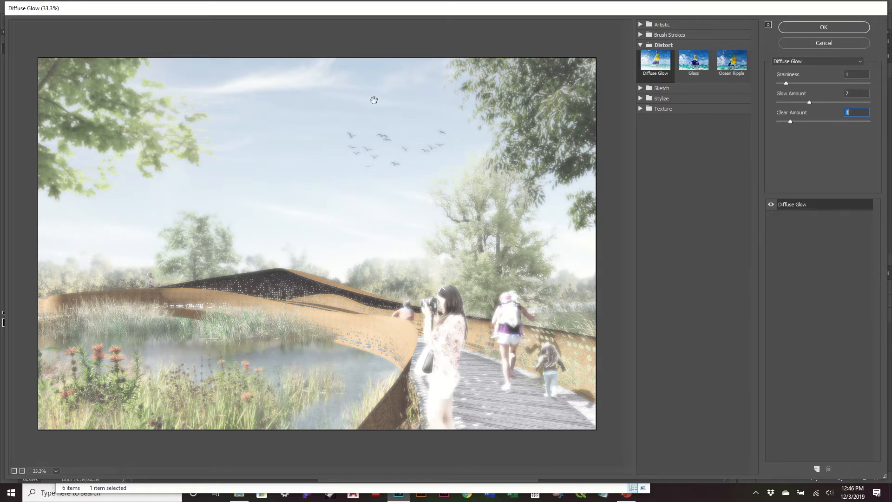
pyautogui.click(834, 31)
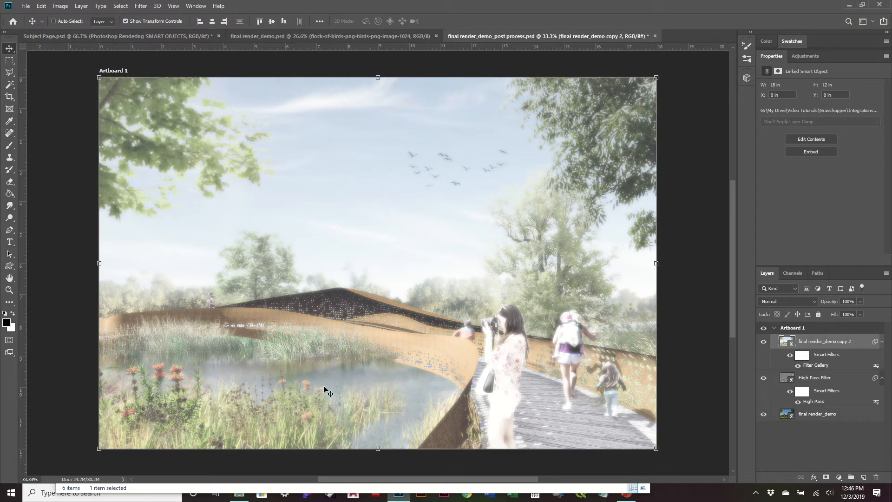
# - Lower the Diffuse Glow layer's opacity to 79% and toggle its visibility to compare, leaving the layer shown
pyautogui.click(860, 301)
pyautogui.moveTo(858, 315); pyautogui.dragTo(855, 315)
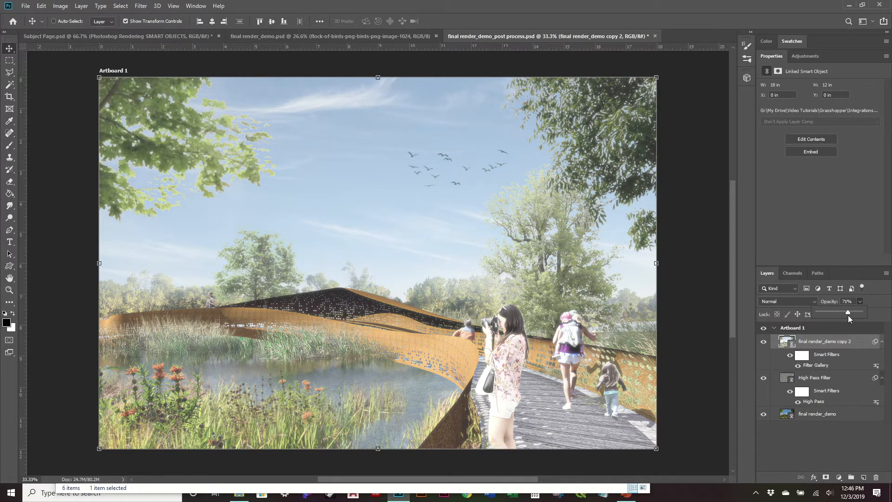
pyautogui.moveTo(852, 316); pyautogui.dragTo(852, 316)
pyautogui.click(763, 342)
pyautogui.click(764, 342)
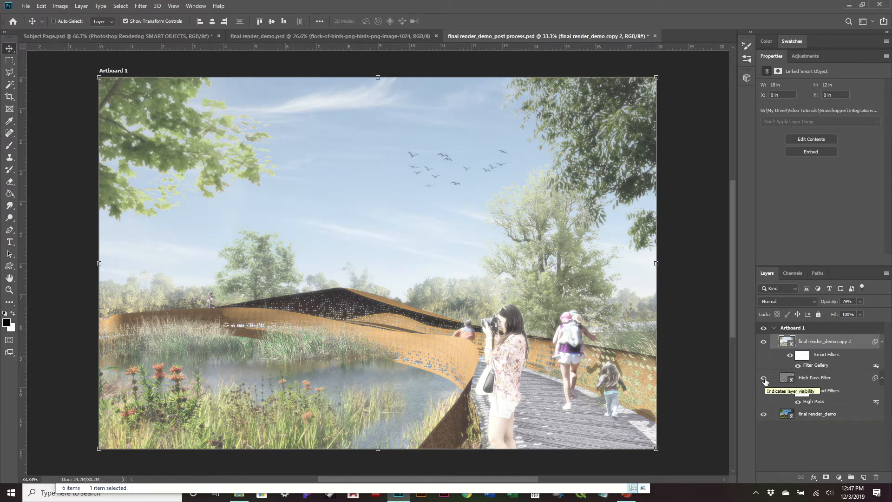
# - Change the High Pass Filter layer's blend mode to Linear Light
pyautogui.click(851, 380)
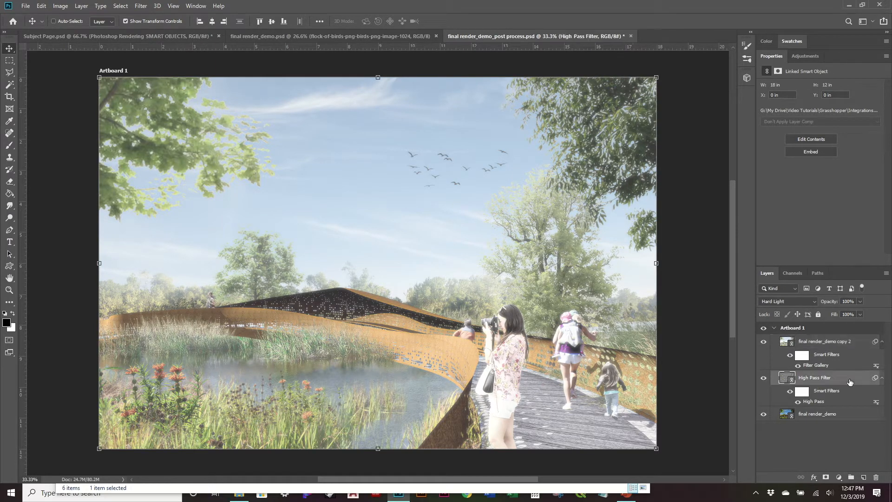
pyautogui.click(792, 302)
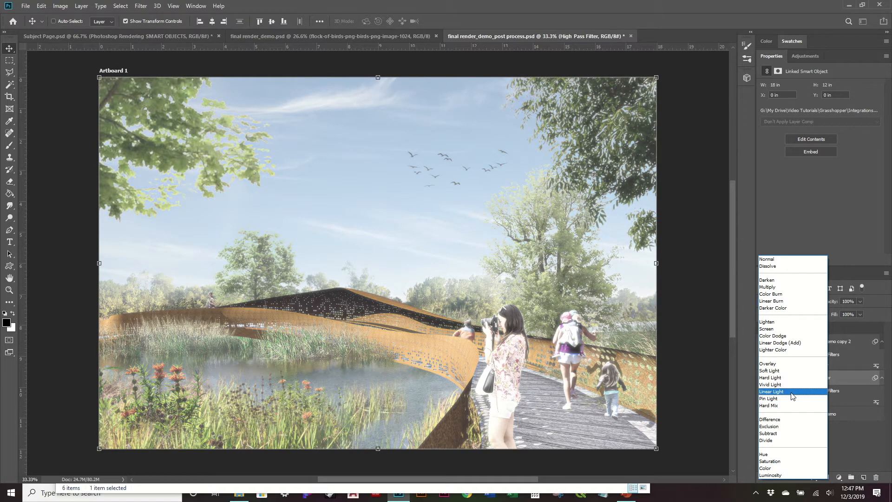
pyautogui.click(791, 392)
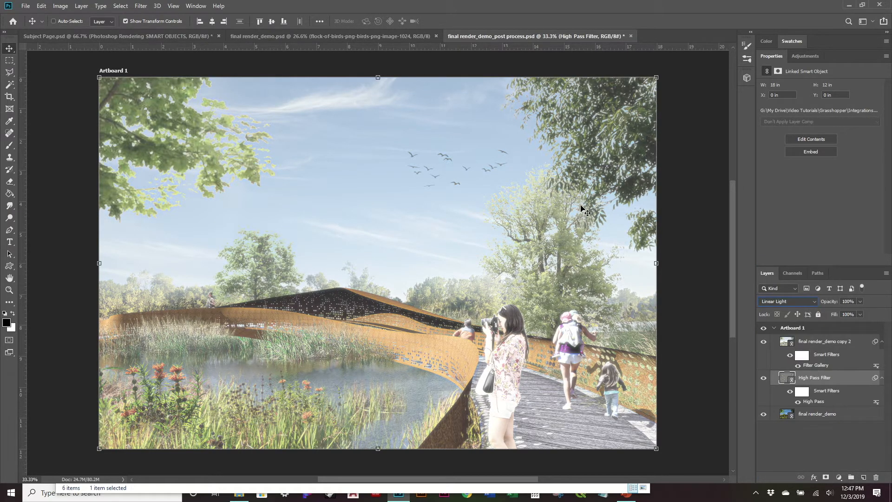
# - Compare the image with and without the Diffuse Glow layer, and reduce that layer's opacity to 76%
pyautogui.click(761, 341)
pyautogui.click(761, 342)
pyautogui.click(762, 342)
pyautogui.click(762, 342)
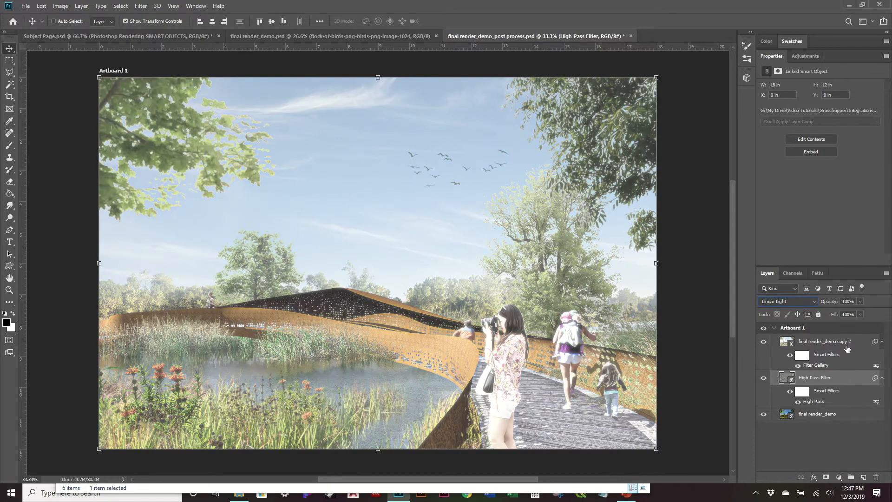
pyautogui.click(847, 347)
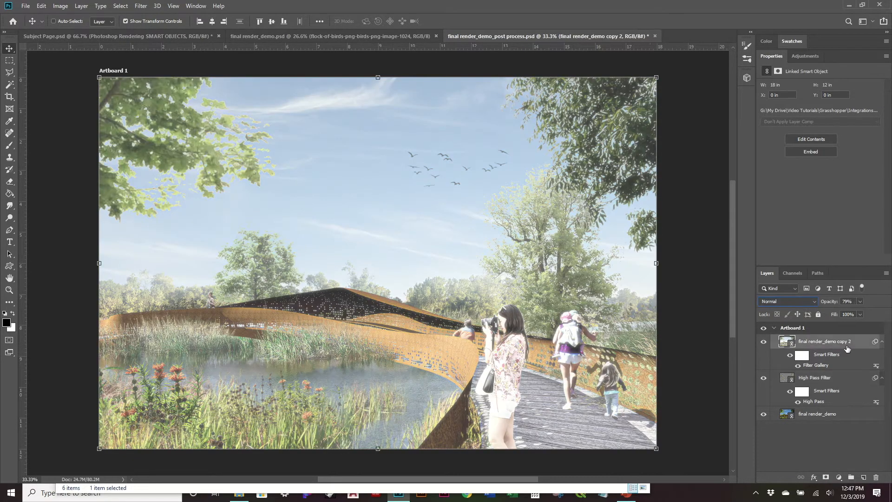
pyautogui.moveTo(859, 310); pyautogui.dragTo(857, 311)
# - Add a Vibrance adjustment layer above the Diffuse Glow layer with Vibrance -38, trying lower saturation but returning it to 0
pyautogui.click(838, 478)
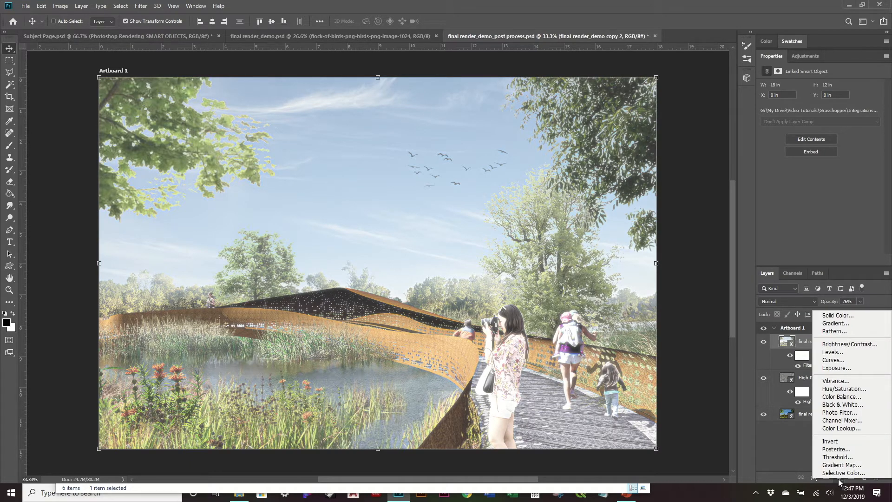
pyautogui.click(842, 381)
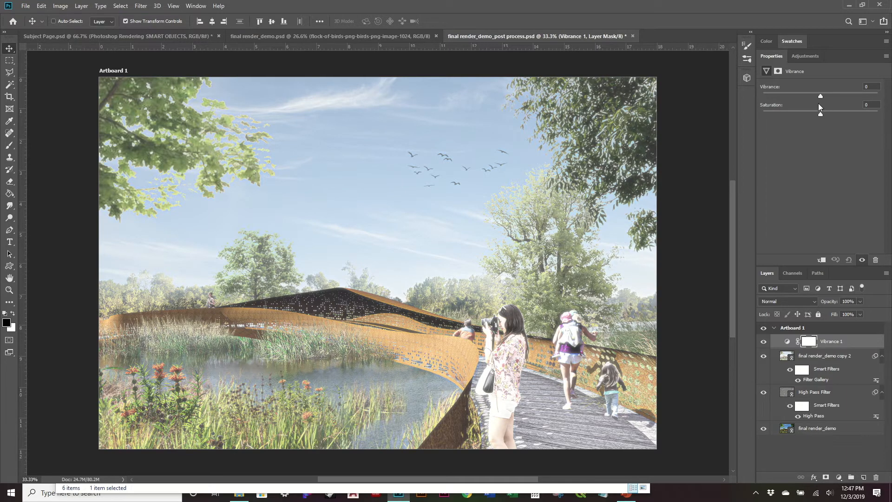
pyautogui.moveTo(810, 97); pyautogui.dragTo(803, 99)
pyautogui.moveTo(818, 89); pyautogui.dragTo(799, 95)
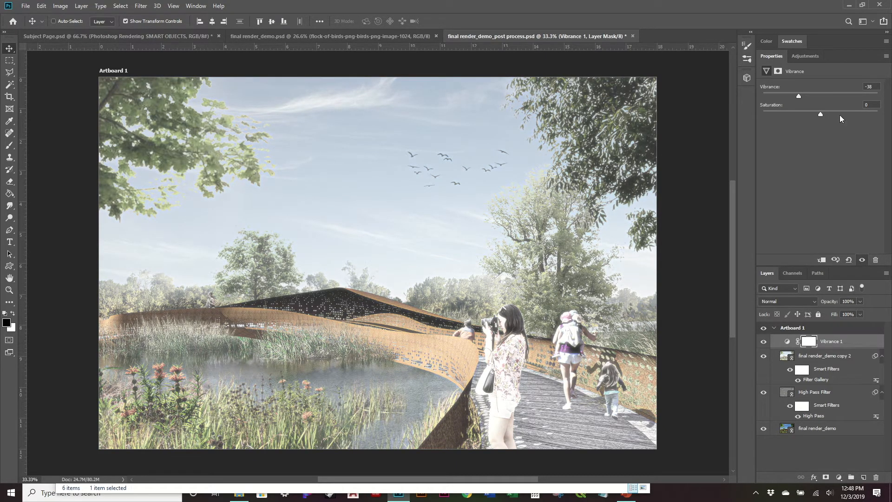
pyautogui.moveTo(821, 114); pyautogui.dragTo(727, 116)
pyautogui.moveTo(820, 124); pyautogui.dragTo(820, 124)
# - Add a Photo Filter adjustment layer using Warming Filter (85) at 35% density, and compare the image with it off and on
pyautogui.click(839, 478)
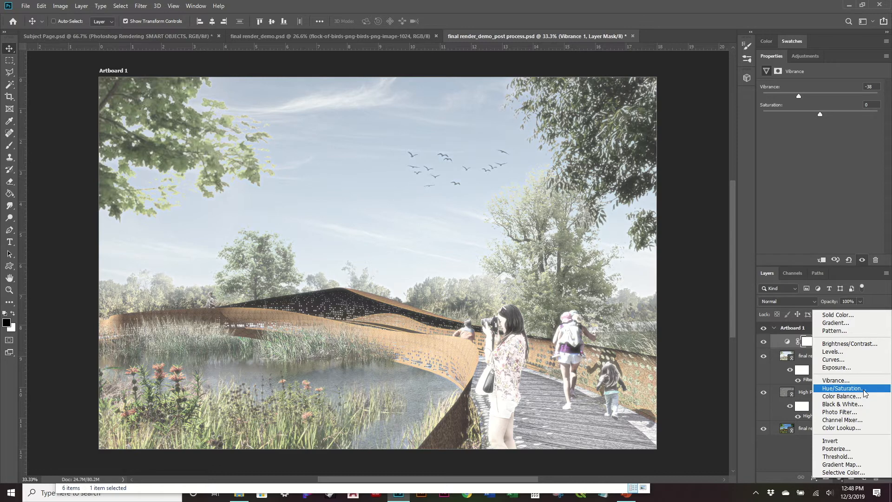
pyautogui.click(858, 415)
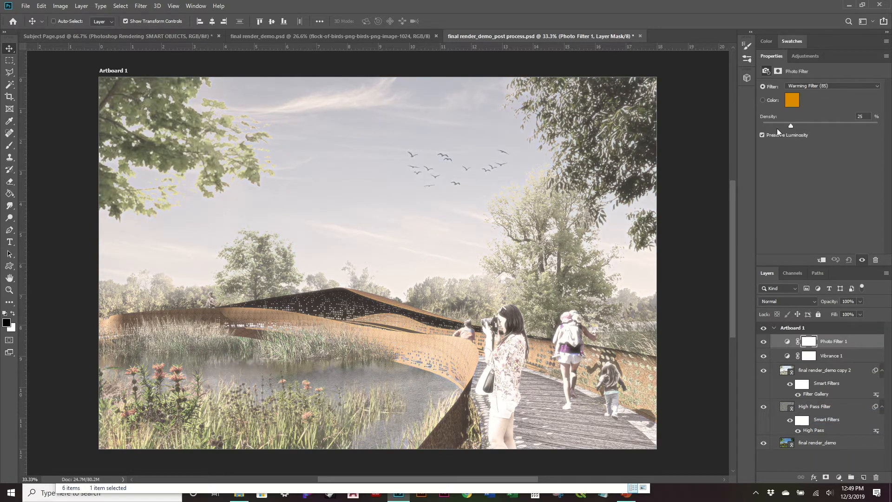
pyautogui.click(824, 86)
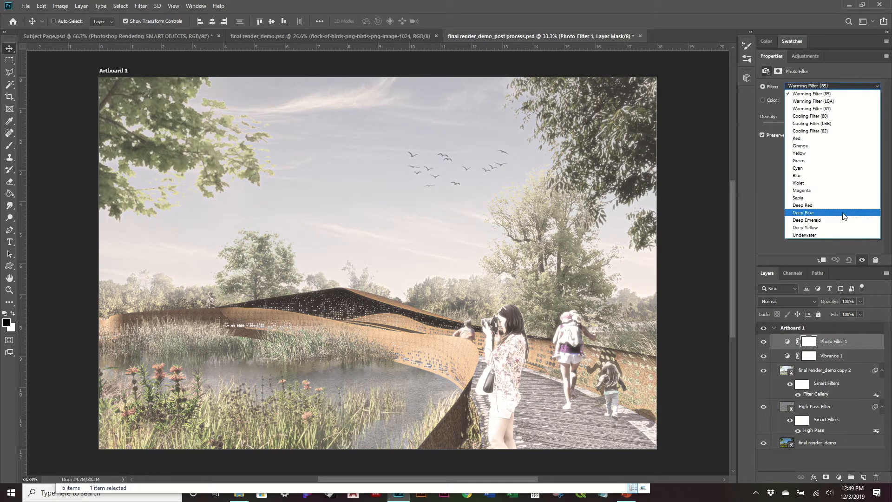
pyautogui.click(813, 94)
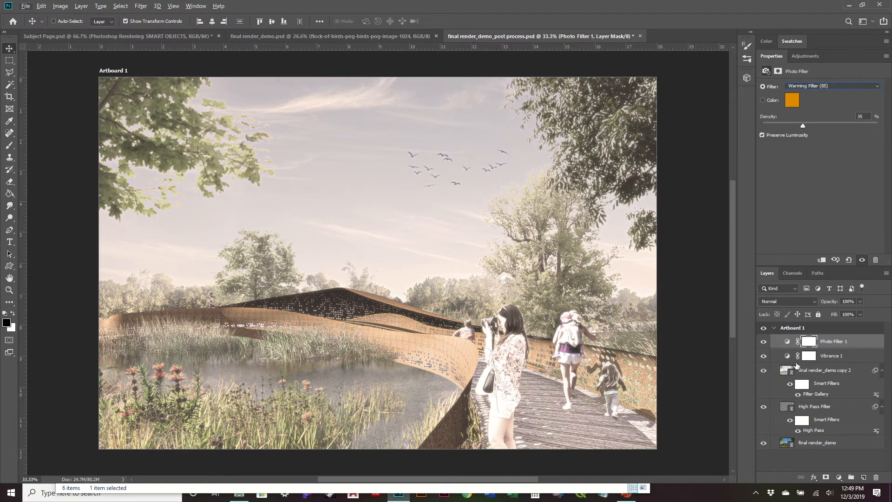
pyautogui.click(761, 343)
pyautogui.click(761, 342)
# - Add a Curves adjustment layer with an S-curve through input 48, output 31 and input 202, output 219, and compare its effect
pyautogui.click(840, 478)
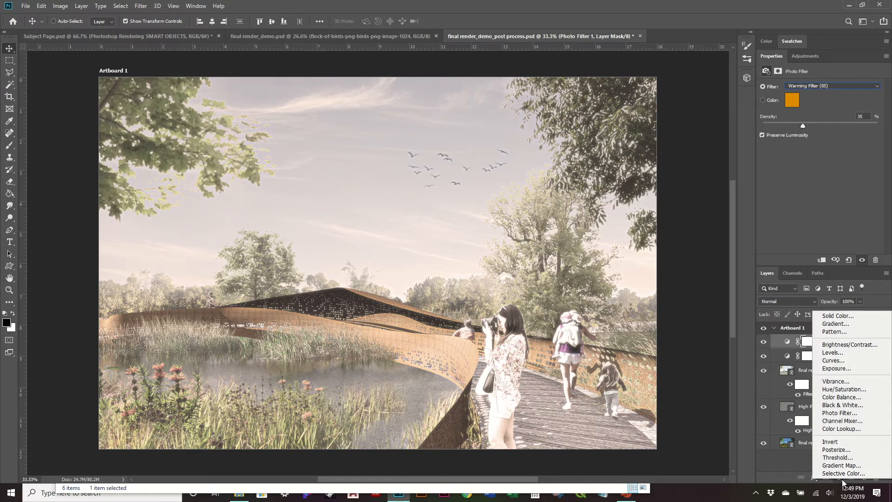
pyautogui.click(837, 360)
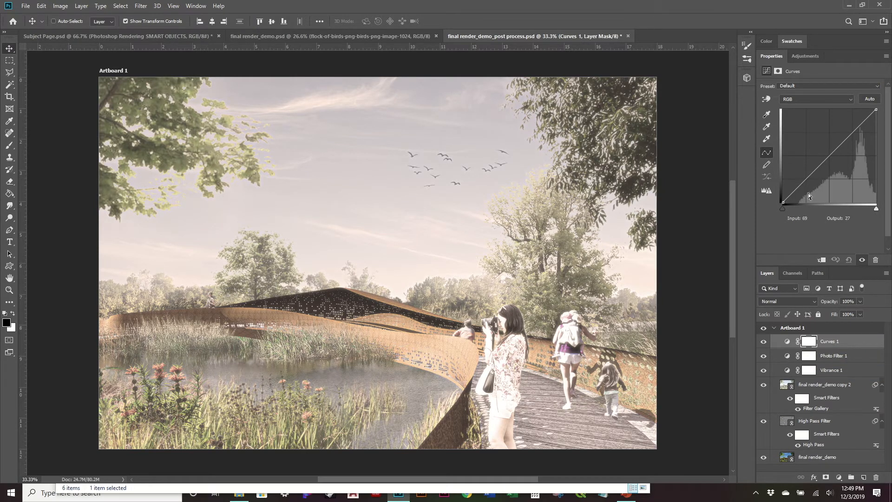
pyautogui.moveTo(797, 188); pyautogui.dragTo(801, 190)
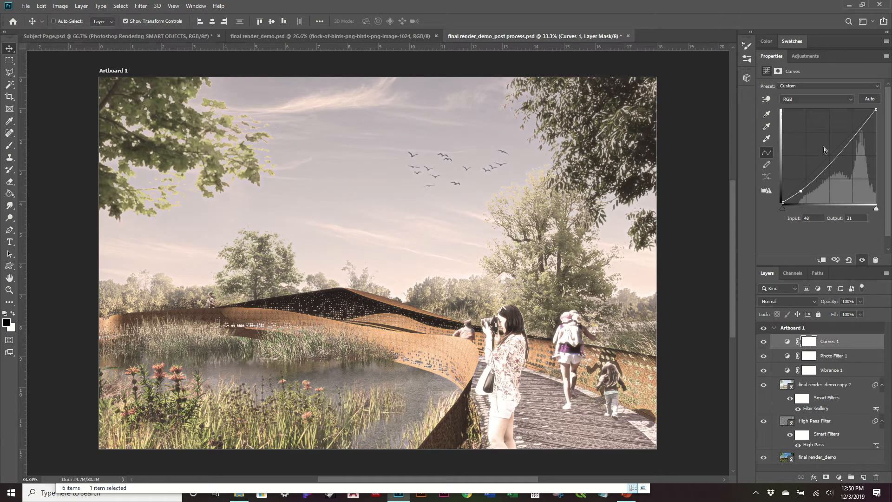
pyautogui.moveTo(858, 129); pyautogui.dragTo(857, 123)
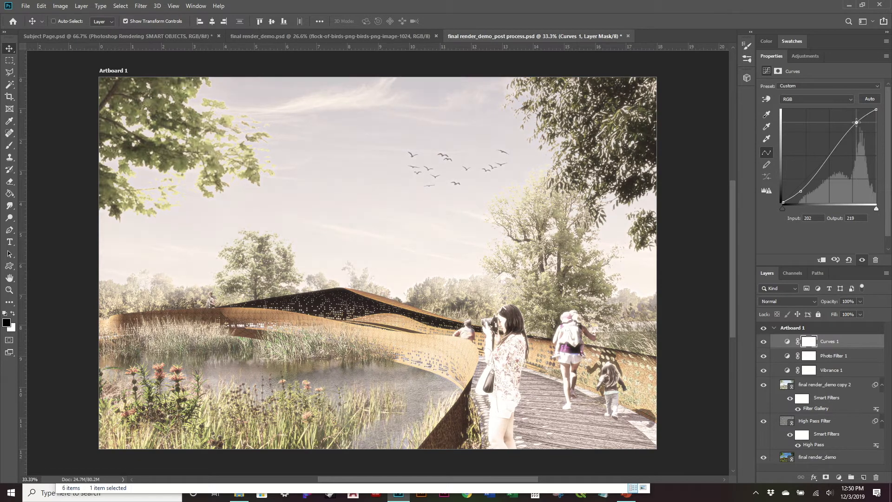
pyautogui.click(764, 343)
pyautogui.click(765, 344)
# - Add a Levels adjustment layer, try raising the black point, and finish with black input 0 and midtones at 1.22
pyautogui.click(838, 477)
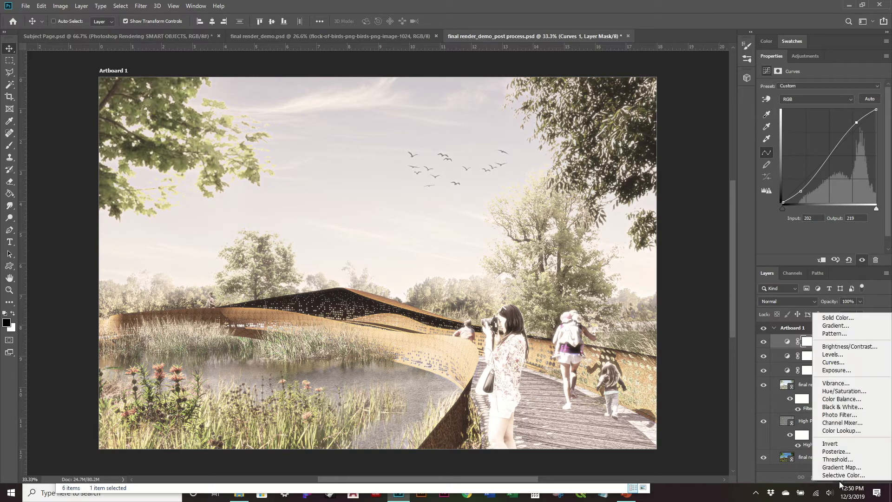
pyautogui.click(834, 354)
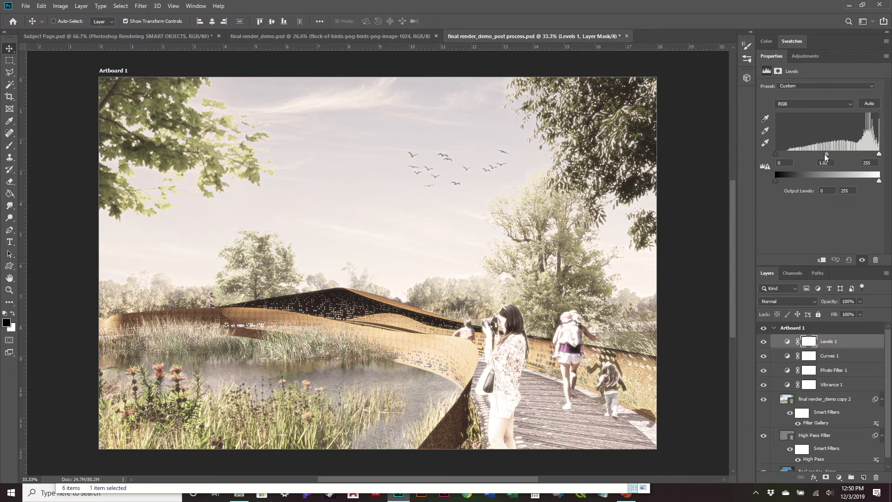
pyautogui.moveTo(818, 154); pyautogui.dragTo(811, 155)
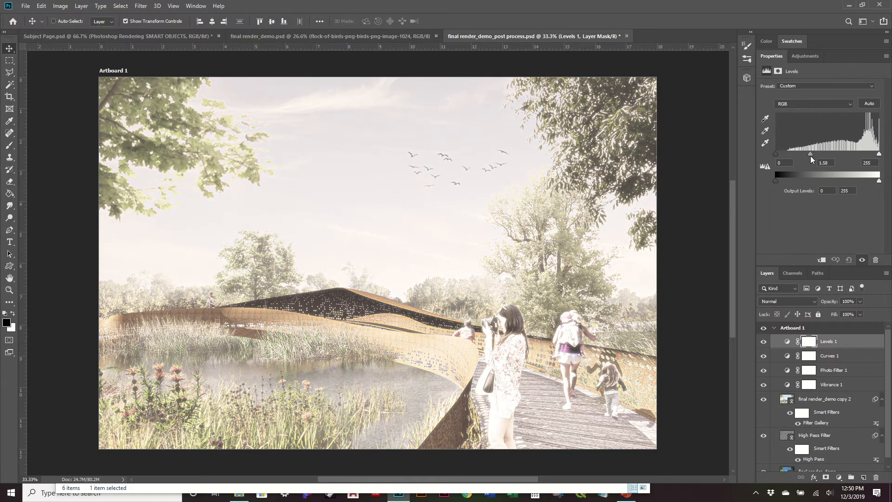
pyautogui.moveTo(775, 155); pyautogui.dragTo(786, 155)
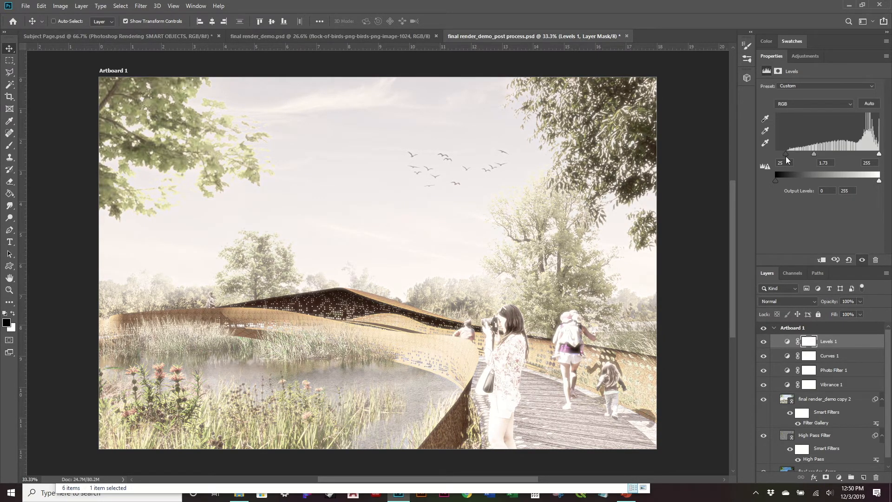
pyautogui.moveTo(798, 155); pyautogui.dragTo(766, 160)
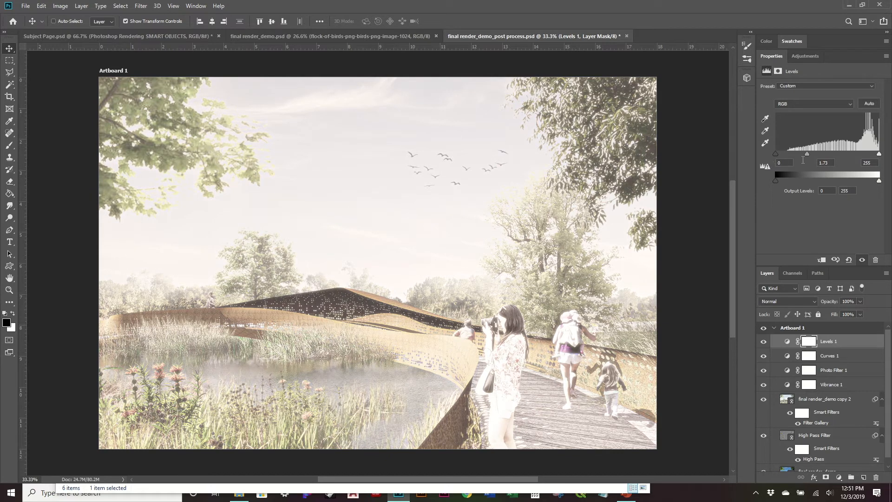
pyautogui.moveTo(815, 152); pyautogui.dragTo(816, 152)
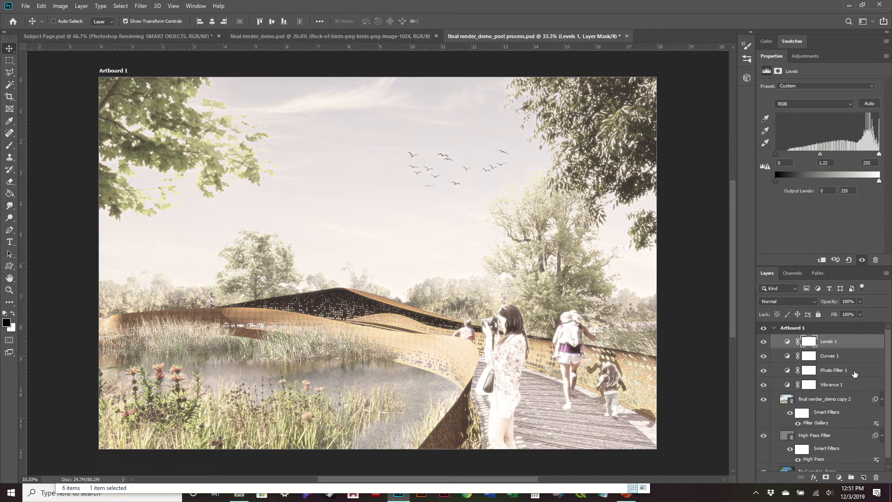
# - Compare the image with the Levels adjustment layer off and on
pyautogui.click(851, 345)
pyautogui.click(763, 343)
pyautogui.click(763, 343)
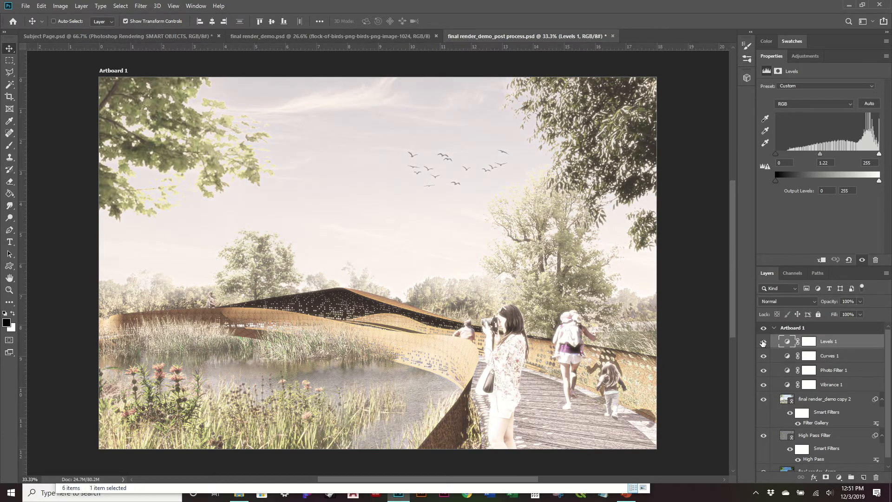
# - Add a new layer above the Levels adjustment and fill the whole artboard on it with 50% Gray at 100% opacity
pyautogui.click(862, 477)
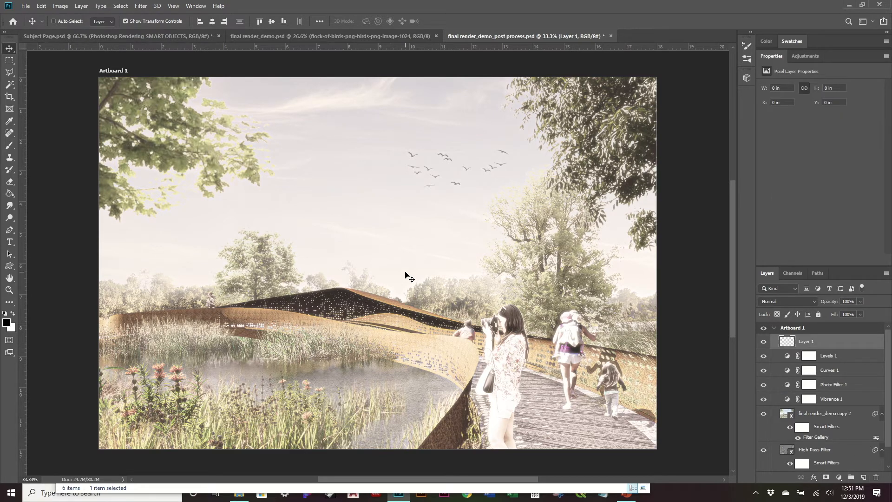
pyautogui.hotkey('ctrl', 'a')
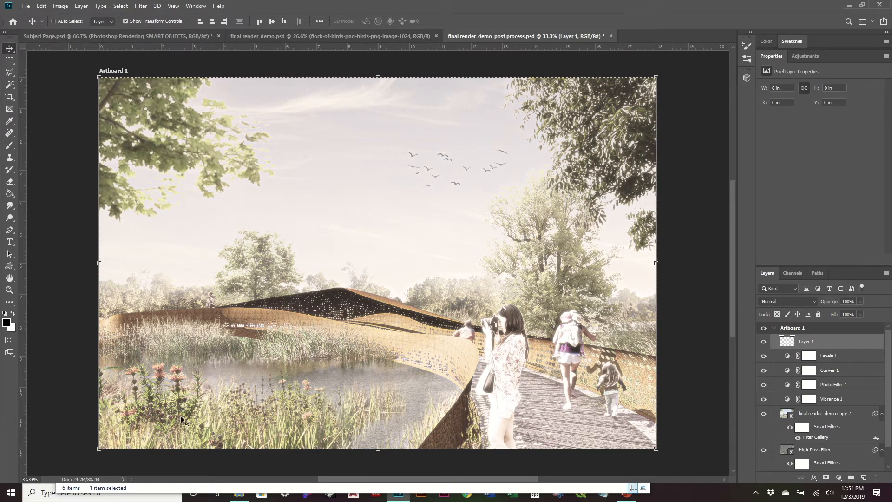
pyautogui.click(9, 60)
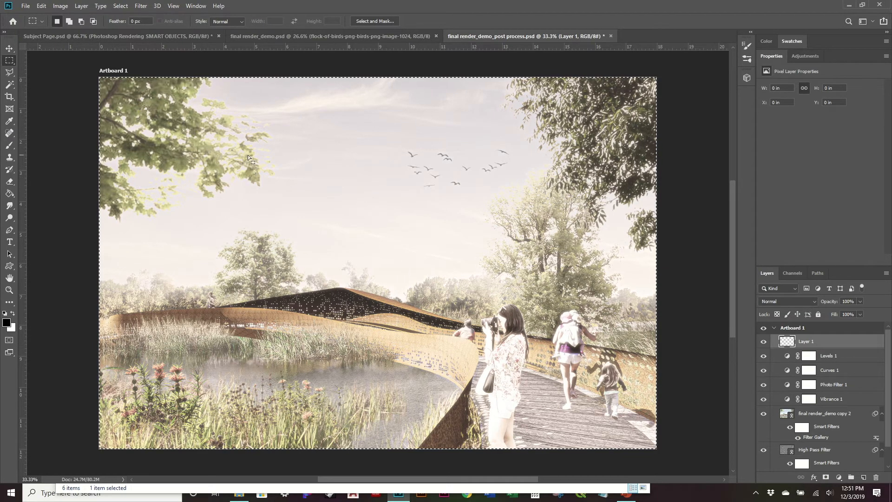
pyautogui.rightClick(277, 152)
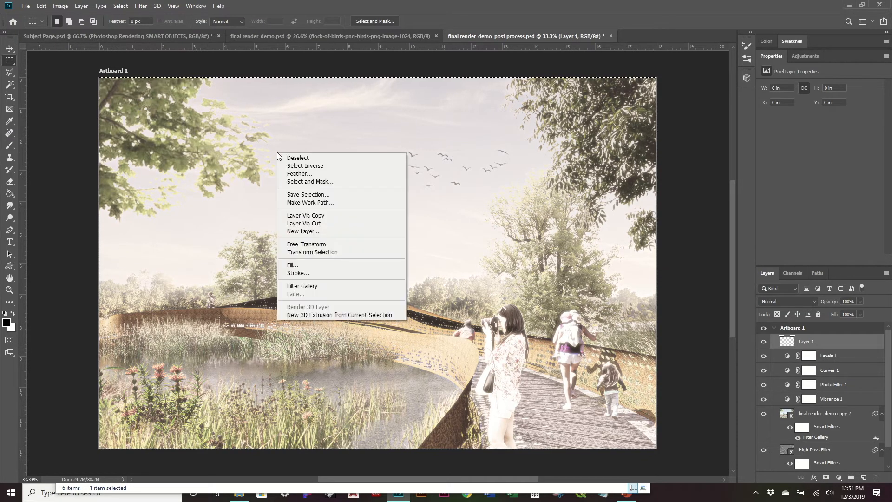
pyautogui.click(333, 264)
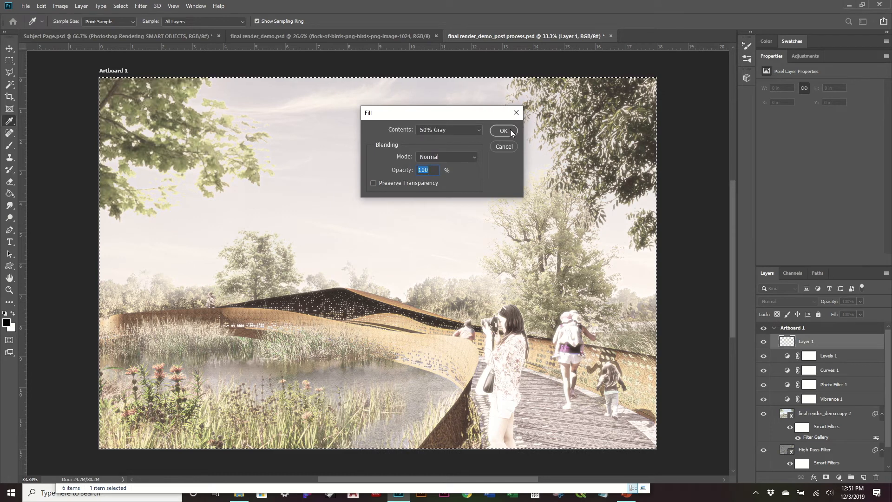
pyautogui.click(509, 130)
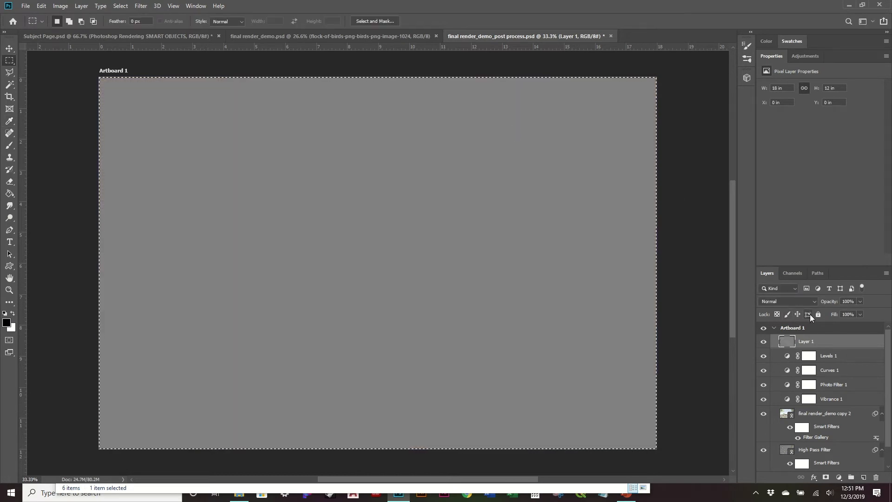
# - Set the gray layer's blend mode to Overlay and clear the selection
pyautogui.click(788, 301)
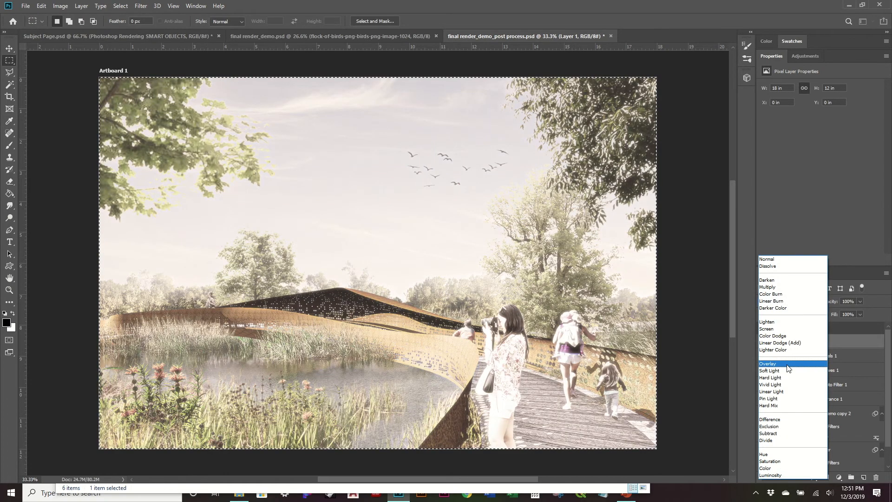
pyautogui.click(789, 368)
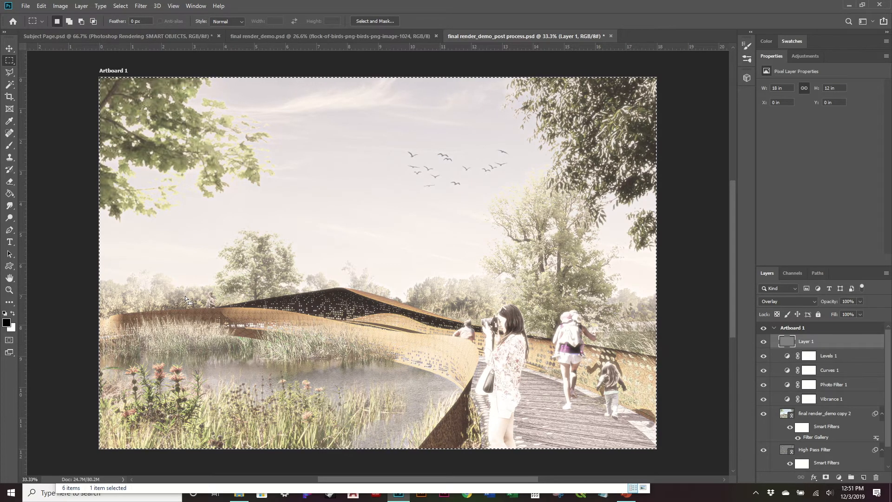
pyautogui.click(274, 91)
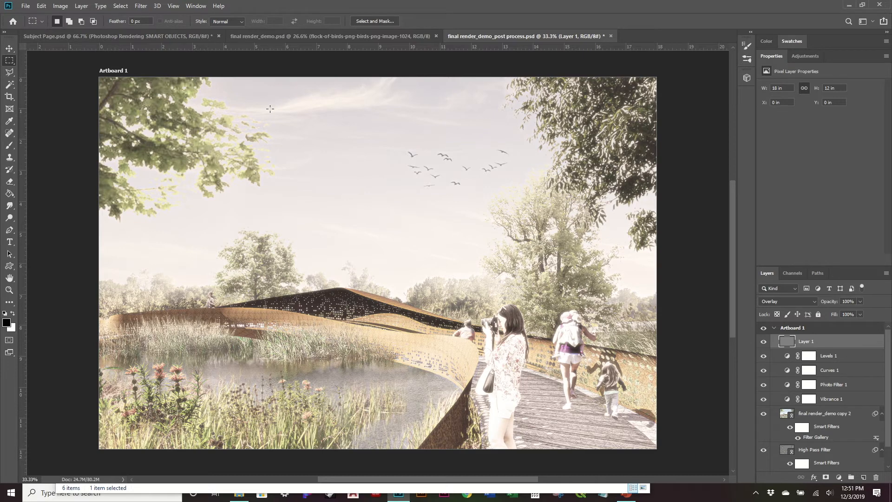
# - Burn the overhanging foliage in both upper corners on the gray layer, using a 500 px brush, Midtones range and 20% exposure
pyautogui.click(7, 219)
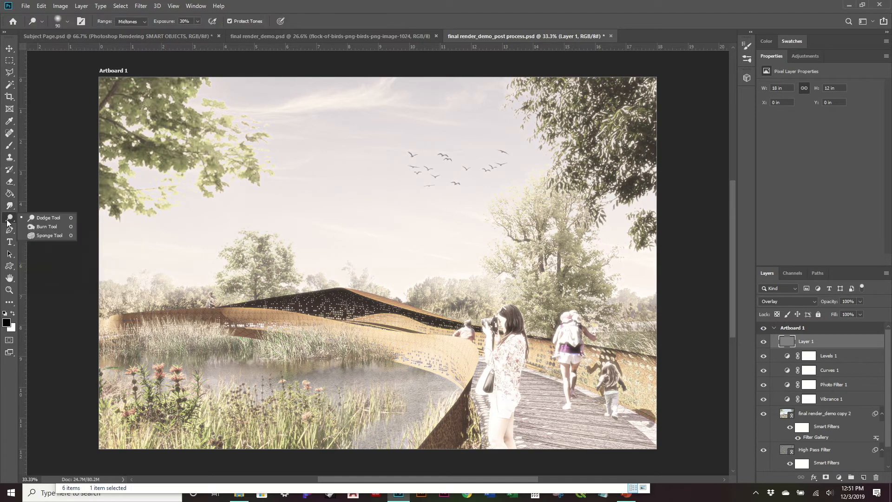
pyautogui.click(47, 226)
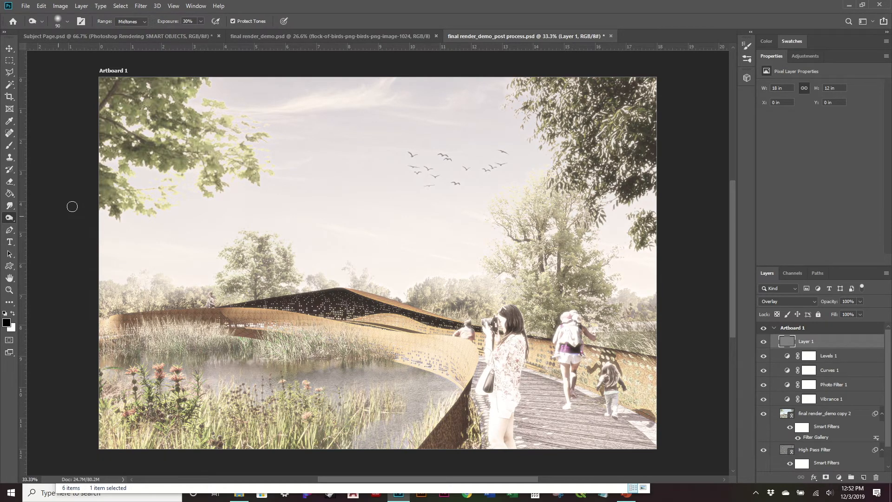
pyautogui.press(']')
pyautogui.press(']')
pyautogui.press(']')
pyautogui.press(']')
pyautogui.moveTo(142, 129)
pyautogui.mouseDown()
pyautogui.moveTo(202, 126)
pyautogui.moveTo(159, 161)
pyautogui.moveTo(140, 162)
pyautogui.moveTo(146, 155)
pyautogui.moveTo(103, 140)
pyautogui.moveTo(171, 158)
pyautogui.moveTo(161, 108)
pyautogui.moveTo(138, 95)
pyautogui.moveTo(91, 112)
pyautogui.moveTo(151, 95)
pyautogui.moveTo(93, 163)
pyautogui.moveTo(118, 203)
pyautogui.moveTo(106, 192)
pyautogui.moveTo(108, 201)
pyautogui.mouseUp()
pyautogui.moveTo(628, 89)
pyautogui.mouseDown()
pyautogui.moveTo(630, 115)
pyautogui.moveTo(621, 88)
pyautogui.moveTo(602, 86)
pyautogui.moveTo(667, 149)
pyautogui.moveTo(649, 230)
pyautogui.moveTo(616, 230)
pyautogui.mouseUp()
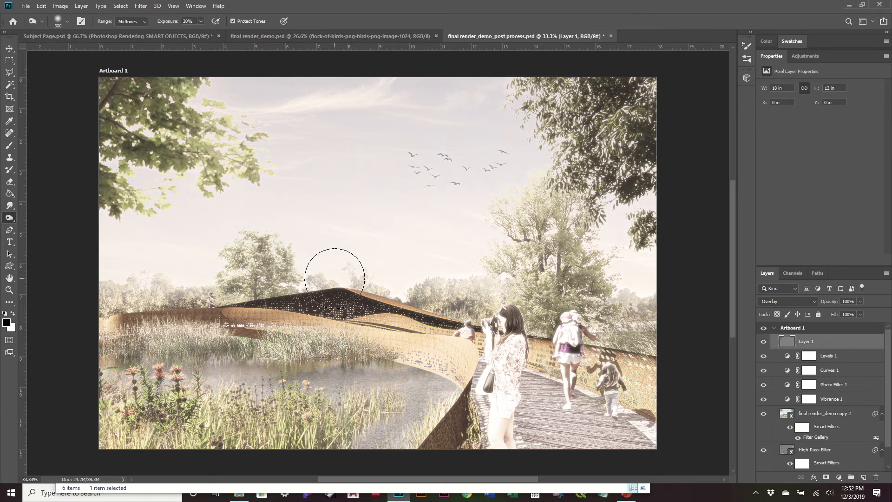
# - Burn the shaded areas of the large tree behind the walkway with a 250 px brush
pyautogui.press('[')
pyautogui.press('[')
pyautogui.press('[')
pyautogui.moveTo(558, 278); pyautogui.dragTo(559, 296)
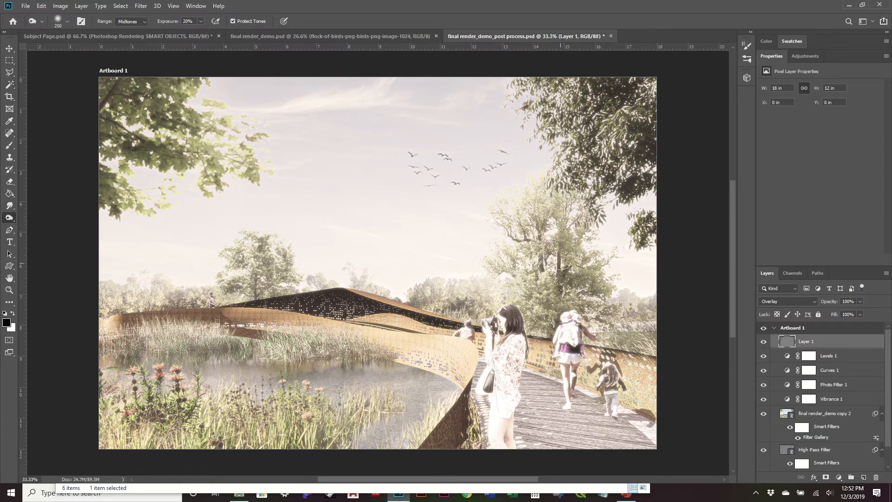
pyautogui.moveTo(540, 266)
pyautogui.mouseDown()
pyautogui.moveTo(541, 231)
pyautogui.moveTo(521, 237)
pyautogui.moveTo(547, 204)
pyautogui.moveTo(528, 245)
pyautogui.moveTo(562, 265)
pyautogui.mouseUp()
pyautogui.moveTo(566, 232)
pyautogui.mouseDown()
pyautogui.moveTo(569, 205)
pyautogui.moveTo(573, 271)
pyautogui.mouseUp()
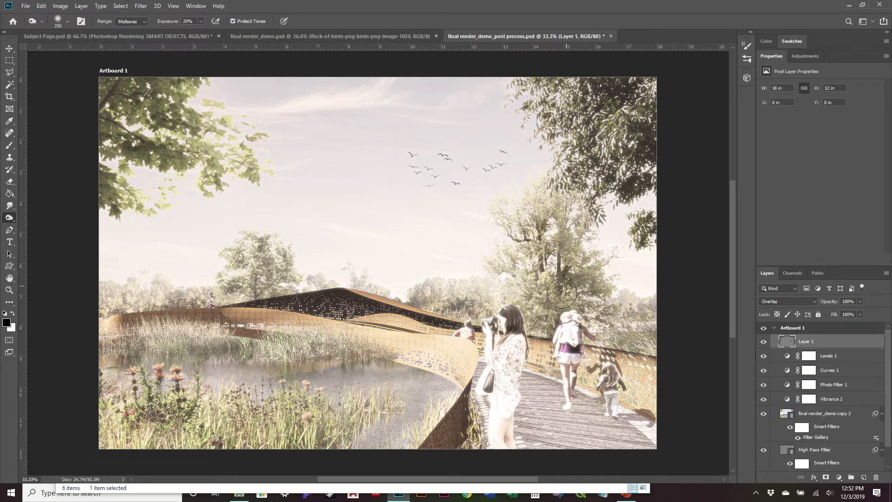
# - Burn the distant treeline, the reeds along the pond and the foreground plants with the 250 px brush
pyautogui.moveTo(477, 306); pyautogui.dragTo(446, 309)
pyautogui.moveTo(236, 301)
pyautogui.mouseDown()
pyautogui.moveTo(176, 296)
pyautogui.moveTo(161, 297)
pyautogui.moveTo(174, 305)
pyautogui.moveTo(137, 306)
pyautogui.mouseUp()
pyautogui.moveTo(163, 338)
pyautogui.mouseDown()
pyautogui.moveTo(246, 350)
pyautogui.moveTo(141, 353)
pyautogui.moveTo(256, 354)
pyautogui.moveTo(288, 365)
pyautogui.moveTo(389, 361)
pyautogui.mouseUp()
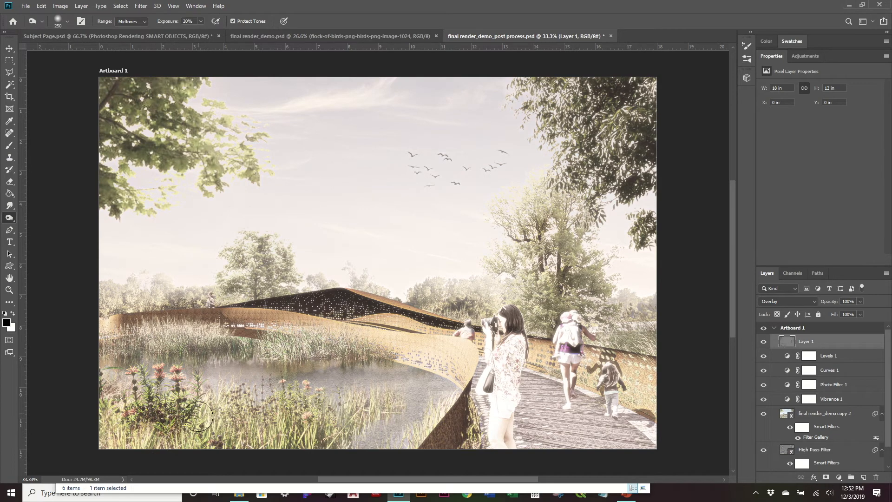
pyautogui.moveTo(266, 435); pyautogui.dragTo(241, 419)
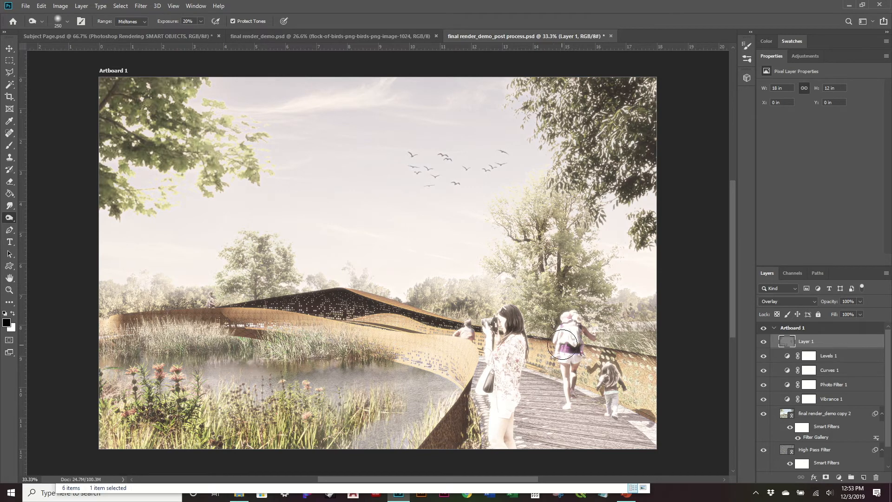
# - Burn the boardwalk, the curved bridge wall and the maple leaves overhanging the sky
pyautogui.moveTo(655, 347); pyautogui.dragTo(655, 347)
pyautogui.moveTo(625, 415)
pyautogui.mouseDown()
pyautogui.moveTo(550, 406)
pyautogui.moveTo(572, 425)
pyautogui.moveTo(608, 427)
pyautogui.moveTo(540, 438)
pyautogui.moveTo(646, 442)
pyautogui.moveTo(534, 435)
pyautogui.moveTo(616, 418)
pyautogui.moveTo(647, 436)
pyautogui.moveTo(534, 430)
pyautogui.moveTo(665, 439)
pyautogui.moveTo(611, 438)
pyautogui.moveTo(536, 394)
pyautogui.moveTo(563, 394)
pyautogui.moveTo(552, 389)
pyautogui.moveTo(472, 388)
pyautogui.moveTo(569, 388)
pyautogui.moveTo(577, 420)
pyautogui.moveTo(674, 434)
pyautogui.moveTo(619, 449)
pyautogui.moveTo(655, 451)
pyautogui.moveTo(630, 448)
pyautogui.moveTo(651, 431)
pyautogui.moveTo(516, 446)
pyautogui.moveTo(552, 436)
pyautogui.moveTo(457, 403)
pyautogui.moveTo(422, 443)
pyautogui.moveTo(464, 420)
pyautogui.moveTo(380, 315)
pyautogui.moveTo(405, 320)
pyautogui.moveTo(380, 312)
pyautogui.moveTo(426, 324)
pyautogui.mouseUp()
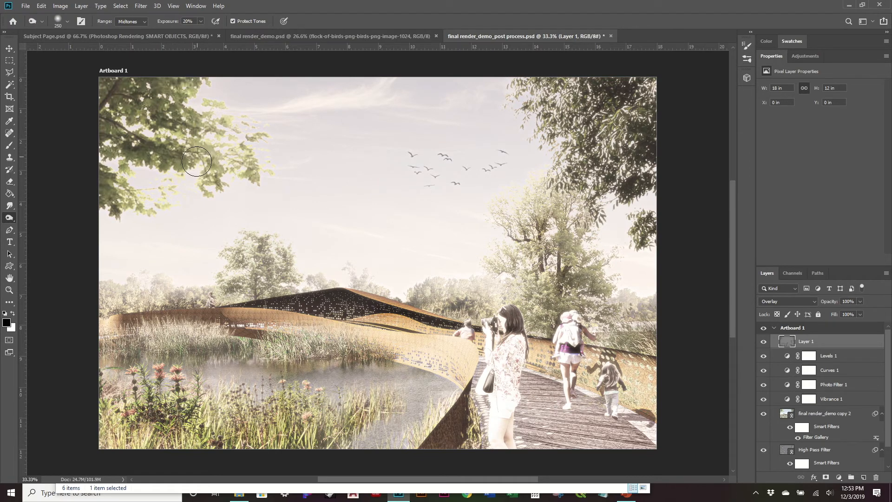
pyautogui.moveTo(243, 171)
pyautogui.mouseDown()
pyautogui.moveTo(252, 173)
pyautogui.moveTo(225, 181)
pyautogui.moveTo(209, 166)
pyautogui.moveTo(217, 178)
pyautogui.mouseUp()
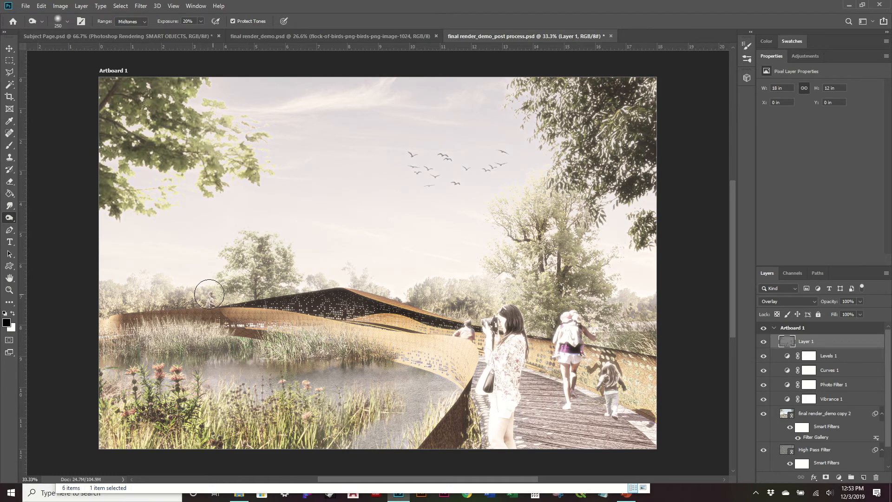
# - Dodge the maple leaves, pond reeds and foreground flowers with a 400 px brush, Midtones range and 30% exposure
pyautogui.rightClick(9, 218)
pyautogui.click(48, 217)
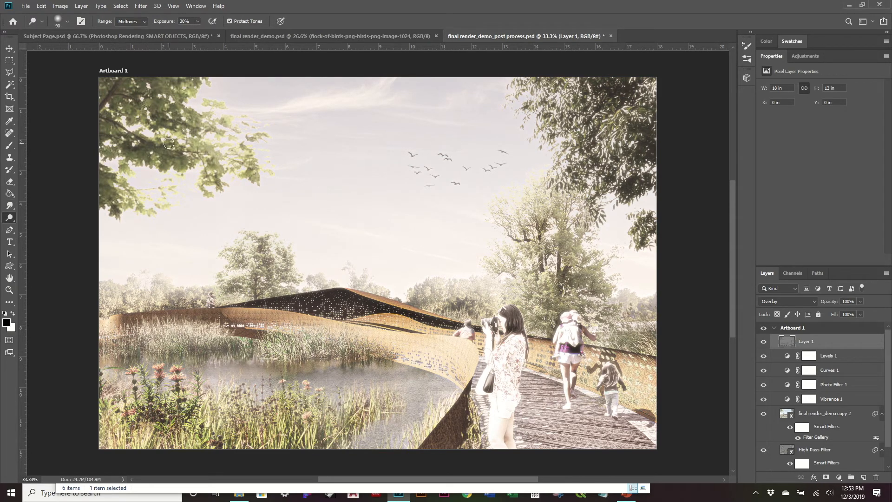
pyautogui.press(']')
pyautogui.press(']')
pyautogui.moveTo(257, 122)
pyautogui.mouseDown()
pyautogui.moveTo(215, 127)
pyautogui.moveTo(255, 127)
pyautogui.moveTo(254, 165)
pyautogui.moveTo(166, 156)
pyautogui.moveTo(205, 162)
pyautogui.moveTo(130, 198)
pyautogui.moveTo(149, 207)
pyautogui.moveTo(171, 203)
pyautogui.moveTo(167, 108)
pyautogui.moveTo(190, 74)
pyautogui.moveTo(197, 89)
pyautogui.moveTo(166, 111)
pyautogui.moveTo(119, 107)
pyautogui.moveTo(159, 107)
pyautogui.moveTo(138, 97)
pyautogui.mouseUp()
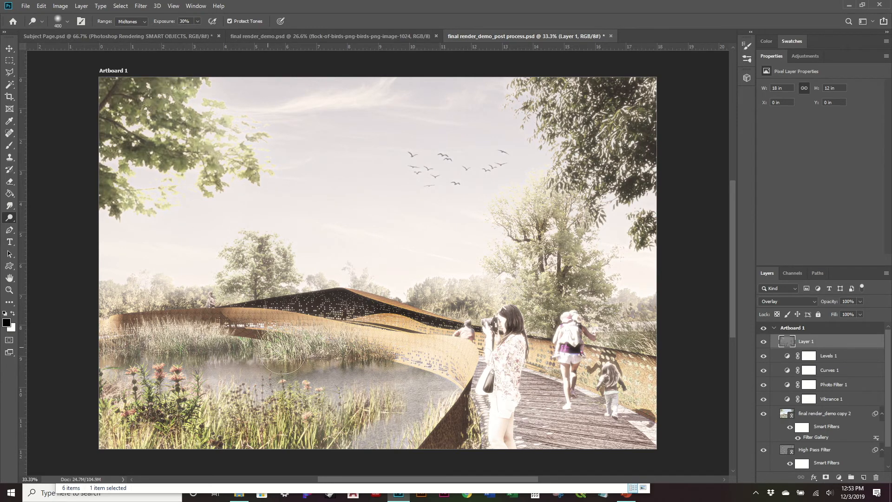
pyautogui.moveTo(277, 341); pyautogui.dragTo(320, 350)
pyautogui.moveTo(328, 425)
pyautogui.mouseDown()
pyautogui.moveTo(290, 434)
pyautogui.moveTo(298, 404)
pyautogui.moveTo(161, 432)
pyautogui.moveTo(155, 400)
pyautogui.moveTo(166, 373)
pyautogui.mouseUp()
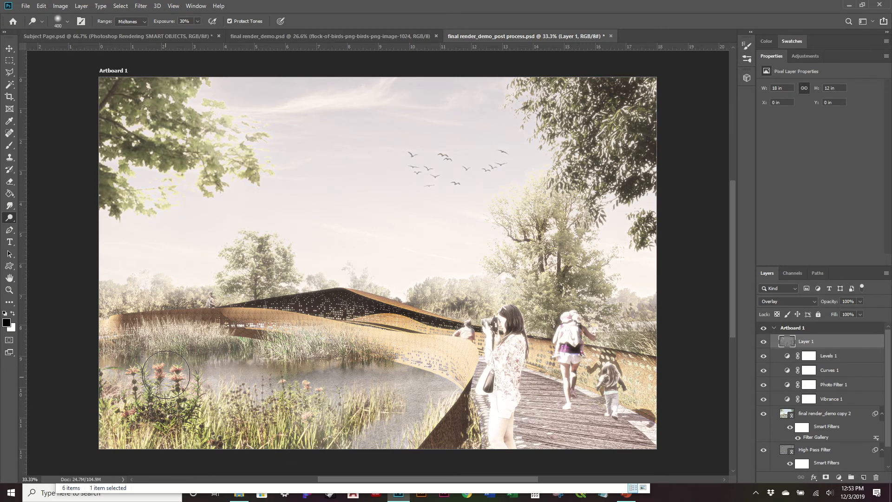
# - Dodge the bridge surface, the trees beside the walkway and the distant treeline, reducing the brush to 200 px
pyautogui.moveTo(450, 358)
pyautogui.mouseDown()
pyautogui.moveTo(460, 360)
pyautogui.moveTo(420, 350)
pyautogui.mouseUp()
pyautogui.moveTo(564, 265)
pyautogui.mouseDown()
pyautogui.moveTo(570, 270)
pyautogui.moveTo(568, 237)
pyautogui.moveTo(504, 259)
pyautogui.moveTo(507, 205)
pyautogui.moveTo(628, 136)
pyautogui.moveTo(628, 115)
pyautogui.moveTo(610, 178)
pyautogui.moveTo(555, 85)
pyautogui.moveTo(547, 131)
pyautogui.moveTo(607, 89)
pyautogui.moveTo(647, 90)
pyautogui.mouseUp()
pyautogui.moveTo(645, 203); pyautogui.dragTo(589, 220)
pyautogui.moveTo(252, 256)
pyautogui.mouseDown()
pyautogui.moveTo(225, 266)
pyautogui.moveTo(246, 245)
pyautogui.moveTo(231, 258)
pyautogui.moveTo(273, 242)
pyautogui.moveTo(288, 259)
pyautogui.moveTo(272, 248)
pyautogui.moveTo(247, 251)
pyautogui.moveTo(209, 279)
pyautogui.moveTo(90, 284)
pyautogui.moveTo(192, 295)
pyautogui.moveTo(122, 303)
pyautogui.mouseUp()
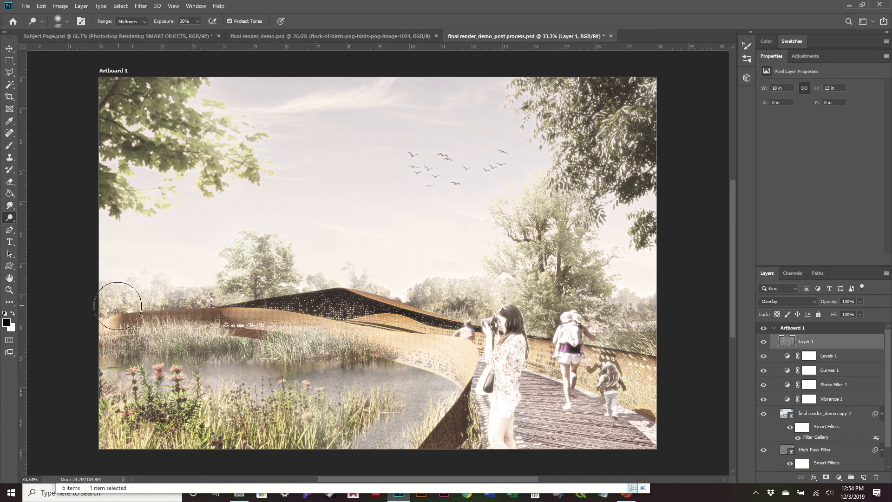
pyautogui.moveTo(618, 311); pyautogui.dragTo(660, 309)
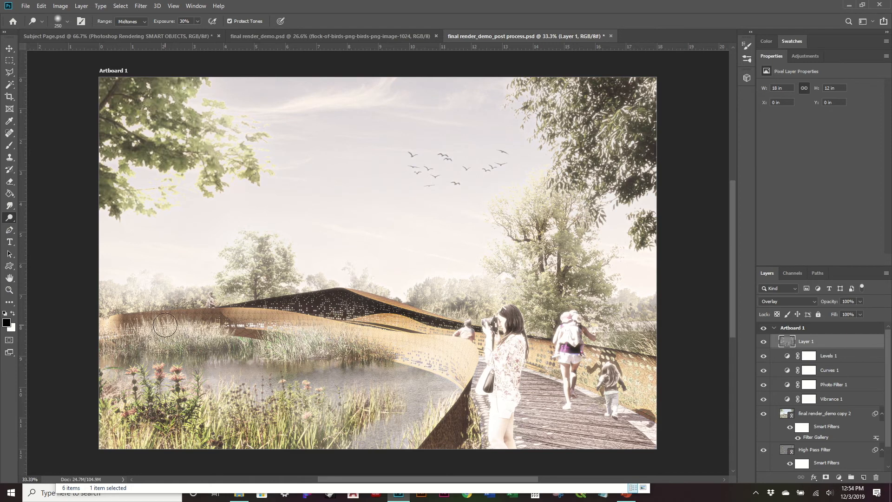
pyautogui.press('[')
pyautogui.press('[')
pyautogui.press('[')
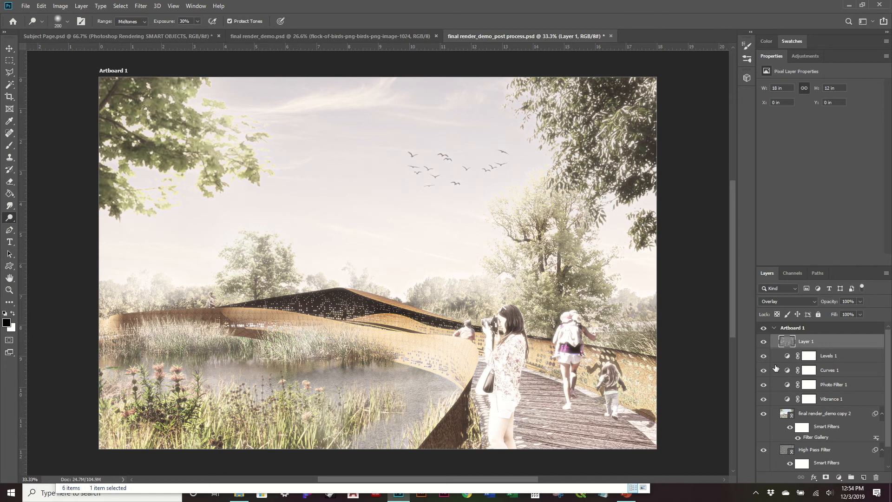
# - Compare the image with the dodge-and-burn layer off and on, and dodge the large tree behind the walkway further
pyautogui.click(764, 342)
pyautogui.click(763, 342)
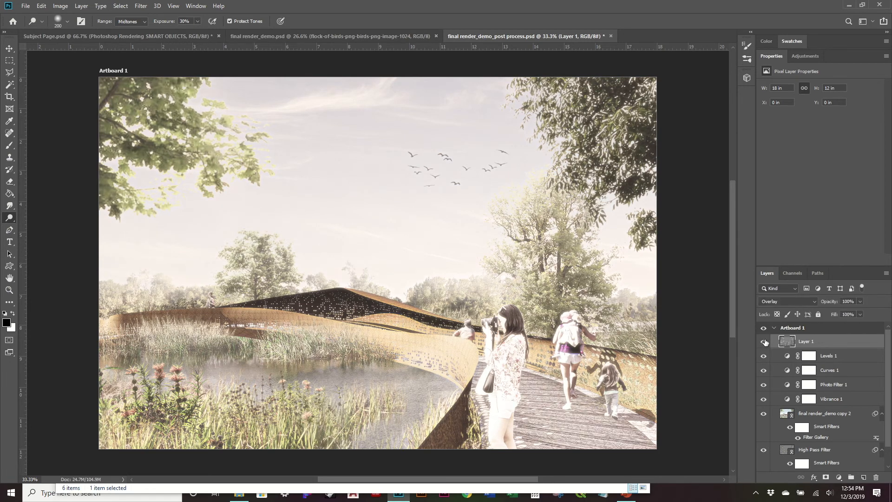
pyautogui.click(764, 342)
pyautogui.click(764, 342)
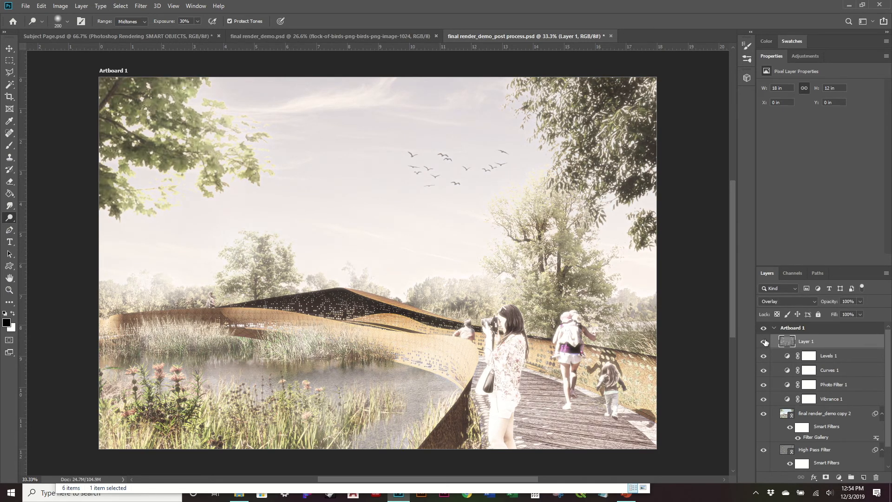
pyautogui.click(763, 342)
pyautogui.click(764, 342)
pyautogui.moveTo(545, 292)
pyautogui.mouseDown()
pyautogui.moveTo(526, 289)
pyautogui.moveTo(542, 277)
pyautogui.moveTo(559, 289)
pyautogui.moveTo(591, 268)
pyautogui.mouseUp()
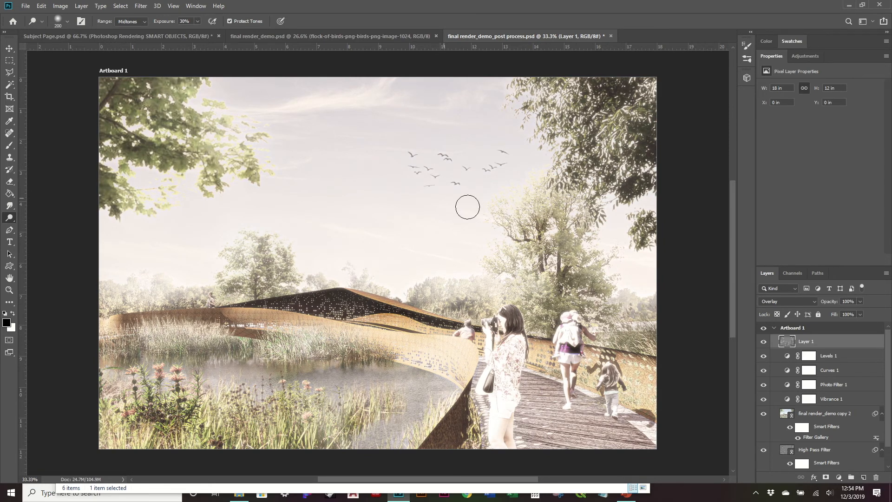
# - Group all post-processing layers above the original final render_demo layer, and compare the image with the group off and on
pyautogui.scroll(-3, 504, 230)
pyautogui.scroll(2, 504, 229)
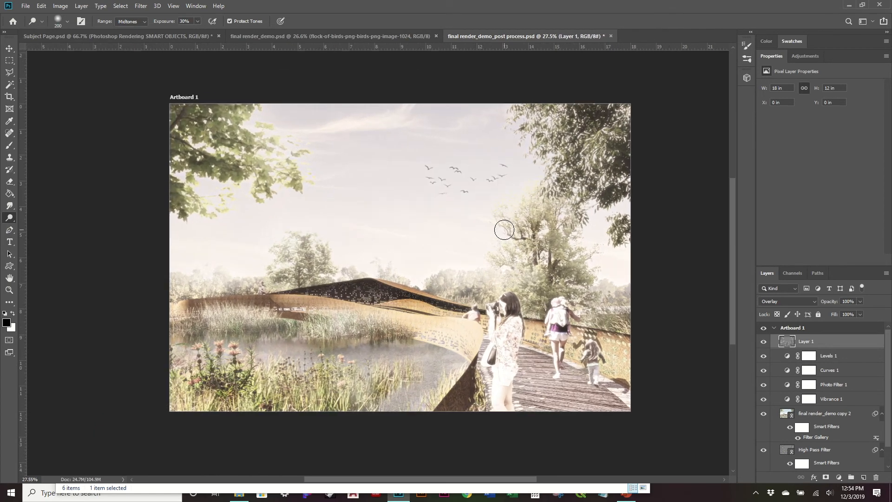
pyautogui.scroll(-2, 842, 370)
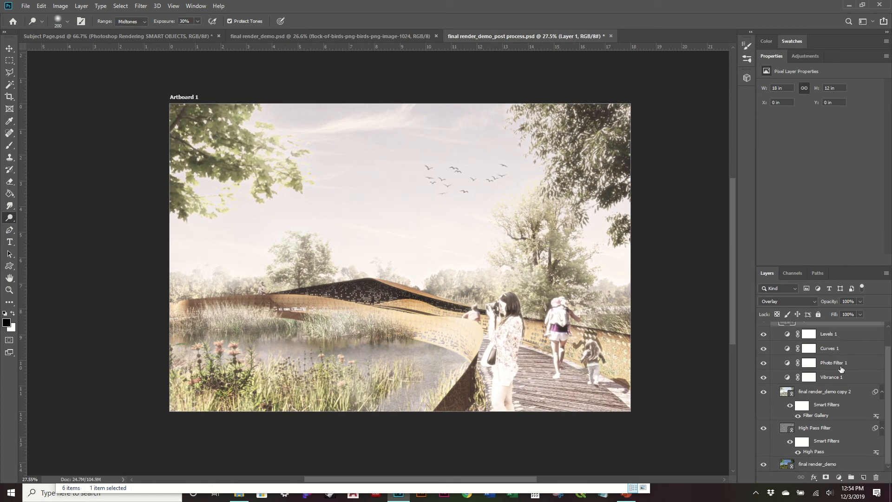
pyautogui.keyDown('shift'); pyautogui.click(832, 429); pyautogui.keyUp('shift')
pyautogui.scroll(1, 821, 402)
pyautogui.hotkey('ctrl', 'g')
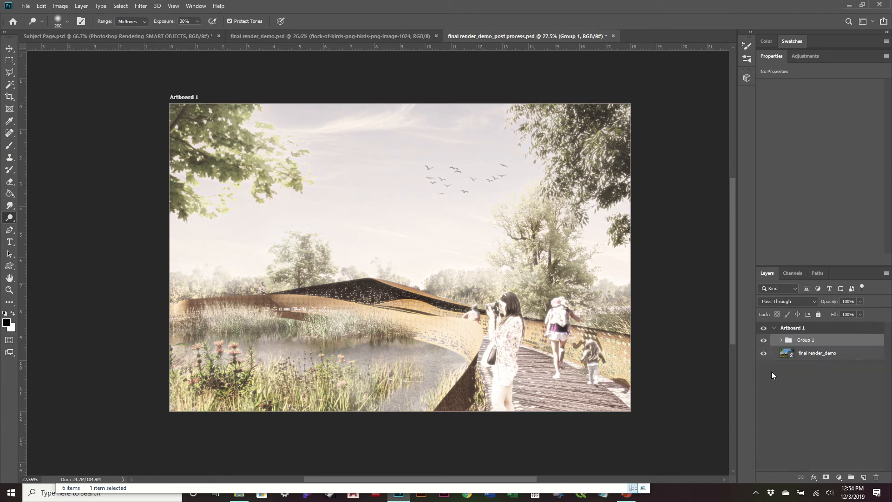
pyautogui.click(764, 341)
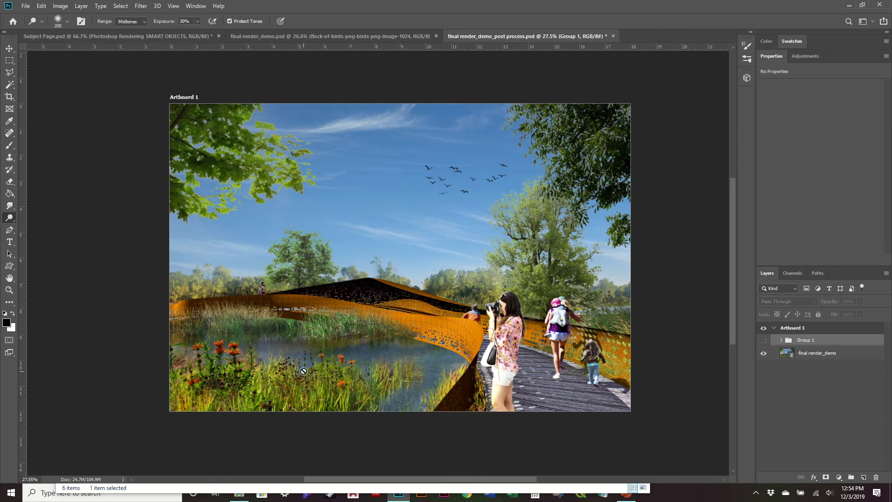
pyautogui.click(763, 341)
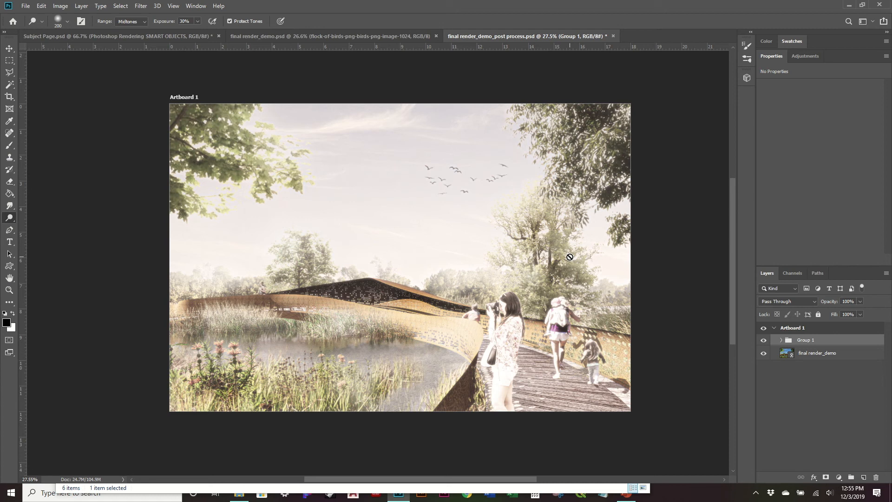
# - Rename the final render_demo copy 2 layer inside Group 1 as Diffused Glow
pyautogui.click(781, 339)
pyautogui.scroll(-1, 835, 395)
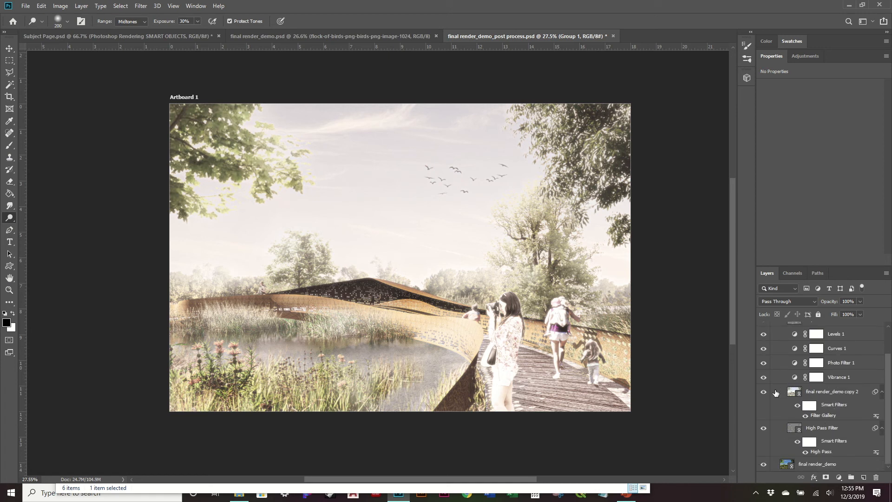
pyautogui.doubleClick(832, 391)
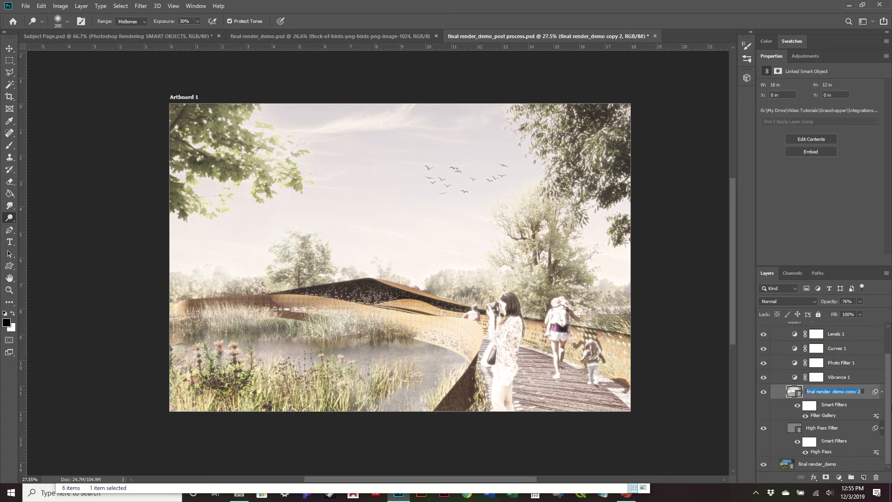
pyautogui.write('Diffused Glow')
pyautogui.press('Return')
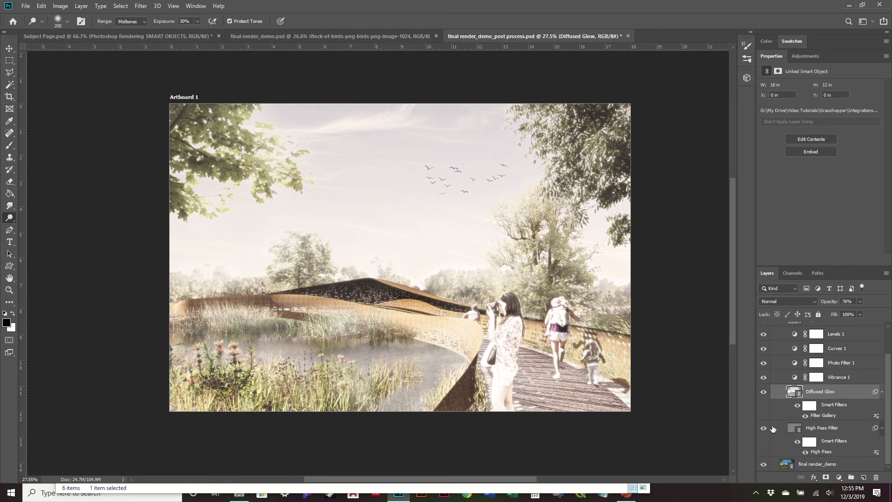
# - In final render_demo.psd, move the flock of birds down and left to above the bridge and enlarge it to about 3.97 by 1.5 in
pyautogui.click(374, 37)
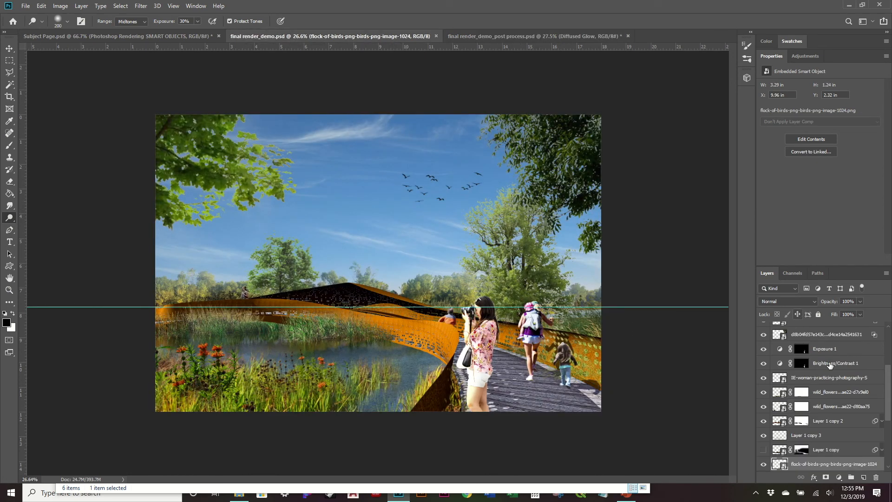
pyautogui.press('v')
pyautogui.moveTo(436, 188)
pyautogui.mouseDown()
pyautogui.moveTo(377, 224)
pyautogui.moveTo(344, 257)
pyautogui.mouseUp()
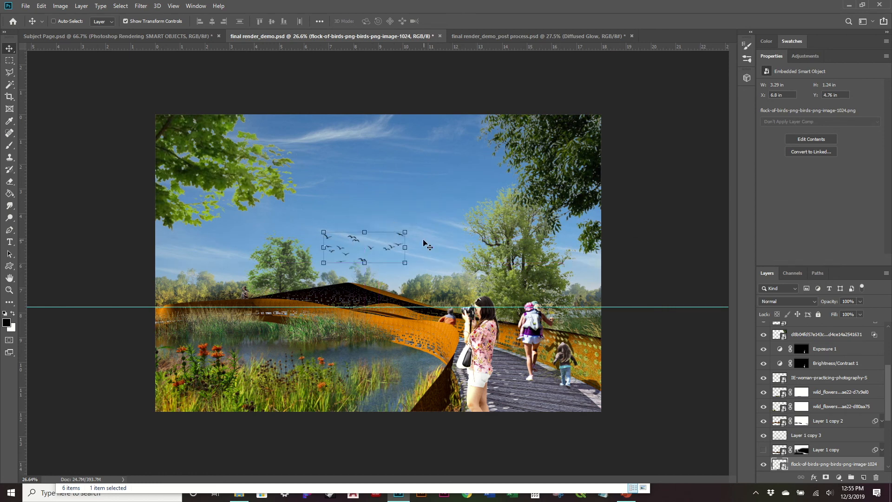
pyautogui.moveTo(406, 230); pyautogui.dragTo(386, 227)
pyautogui.press('Return')
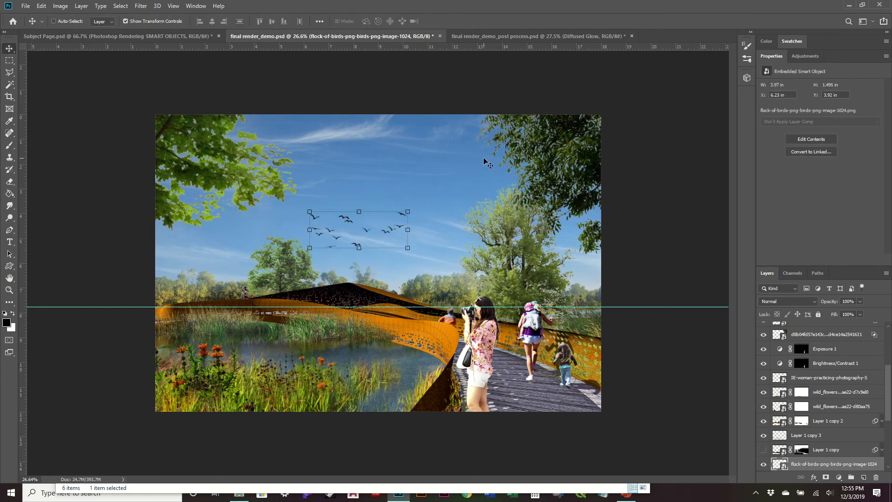
# - Save final render_demo.psd, dismiss the sync notification, and return to final render_demo_post process.psd to check the linked update
pyautogui.hotkey('ctrl', 's')
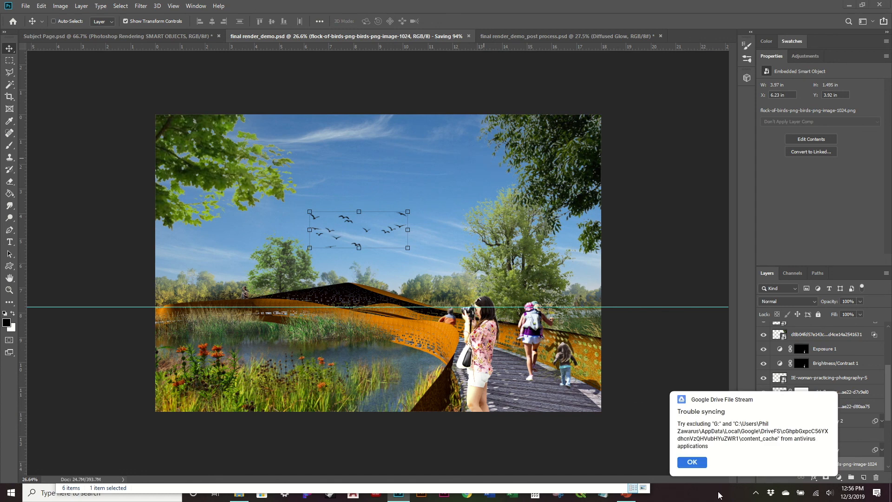
pyautogui.click(692, 464)
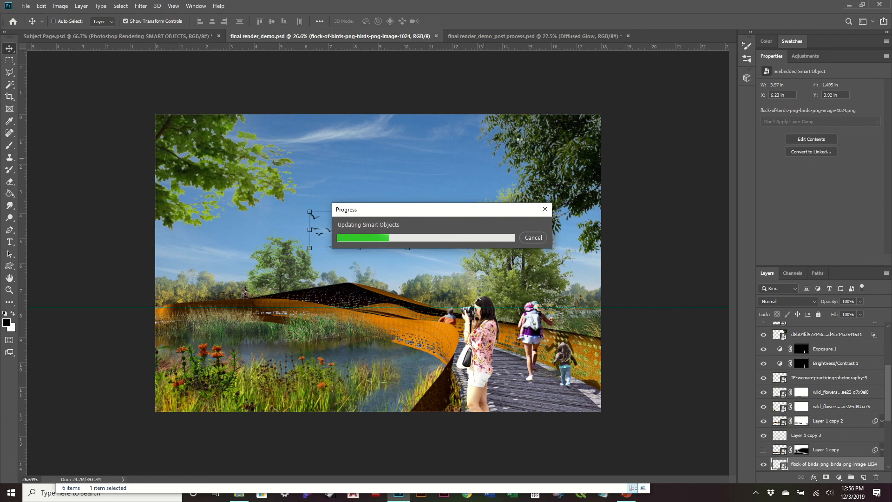
pyautogui.click(503, 36)
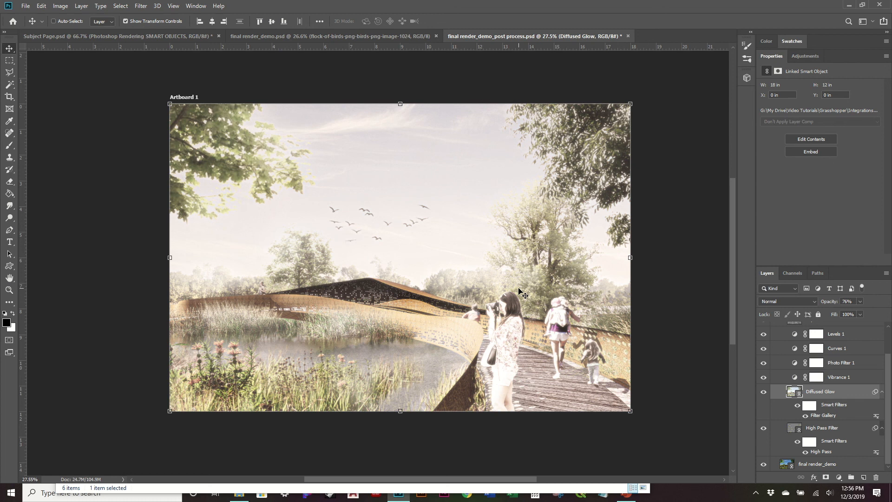
pyautogui.moveTo(470, 4)
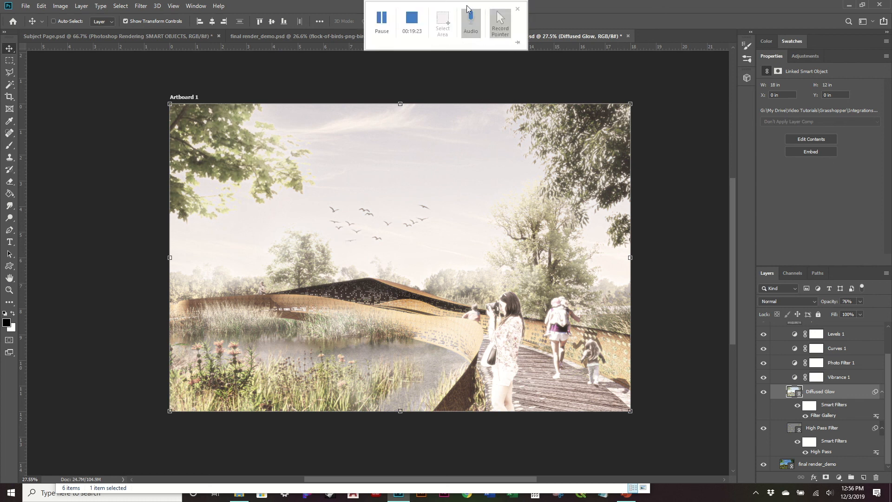